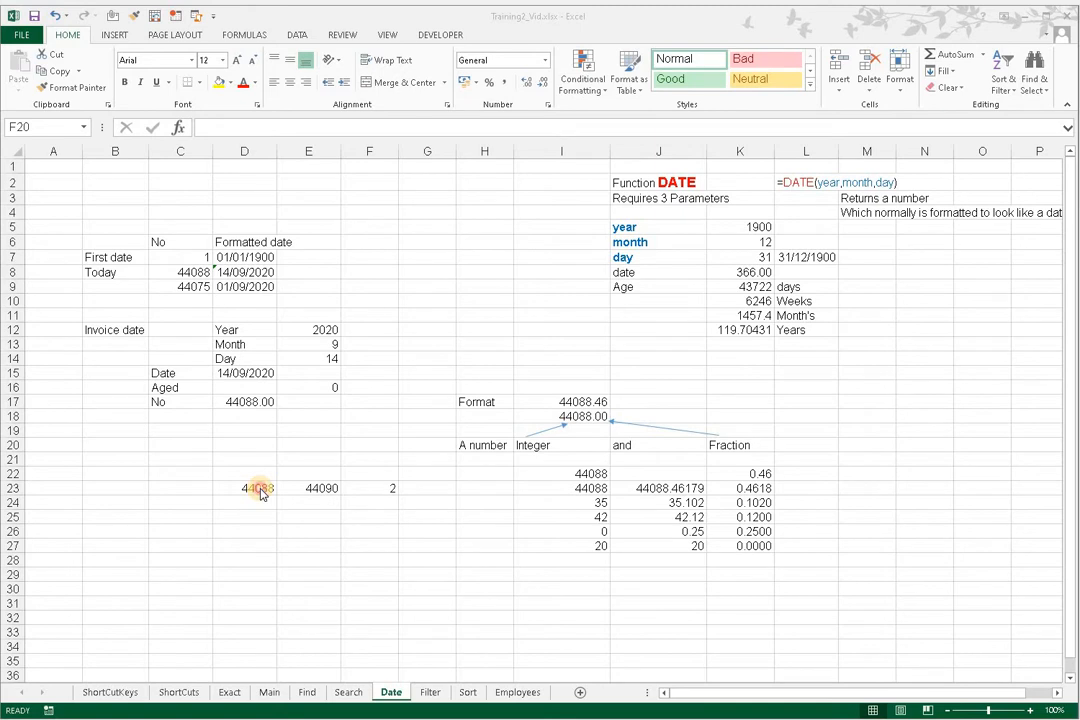
Step: Inspect the date formulas in D23 and E23, and set the day offset in F23 to 1
{"action": "left_click", "coordinate": [260, 489]}
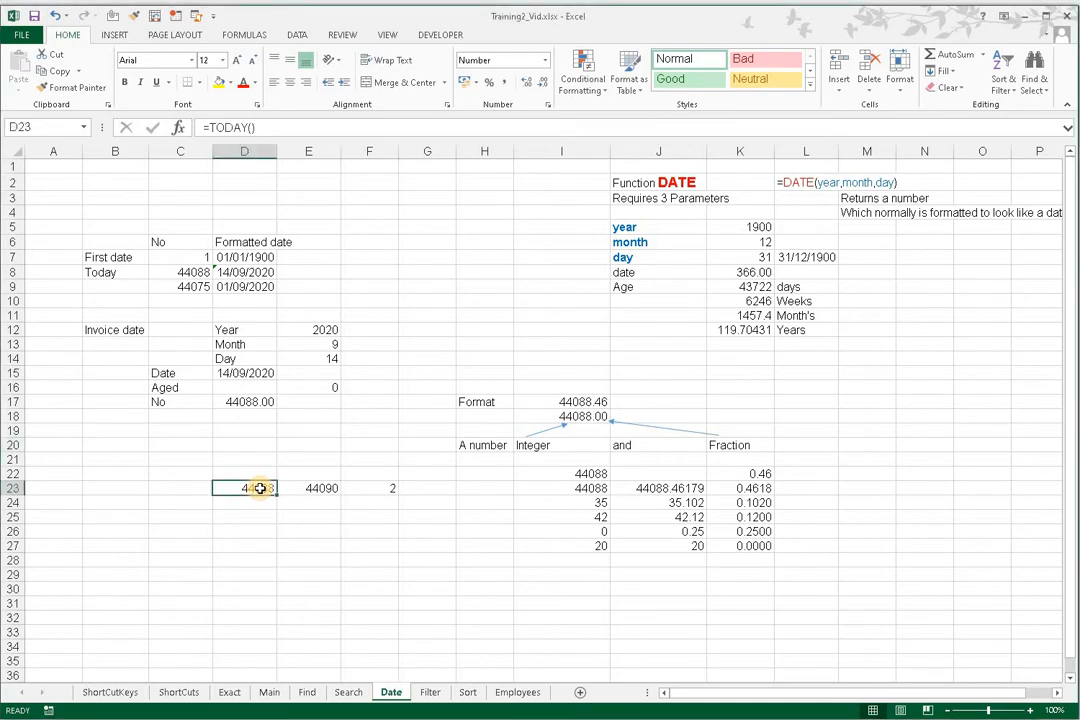
{"action": "left_click", "coordinate": [307, 488]}
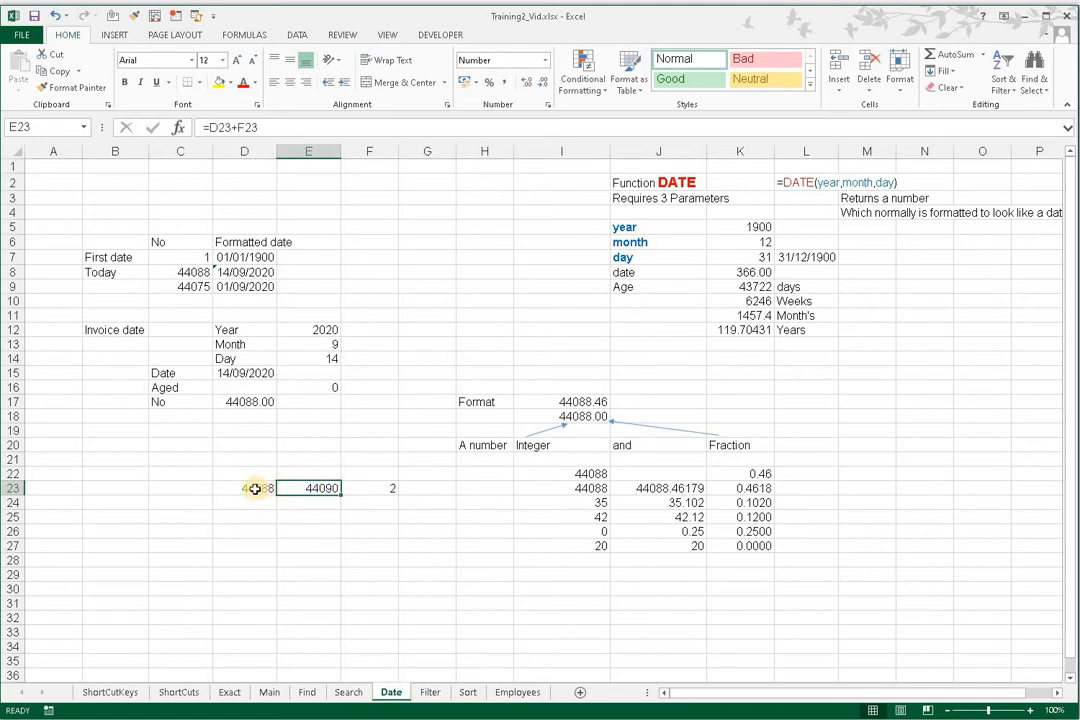
{"action": "left_click", "coordinate": [360, 488]}
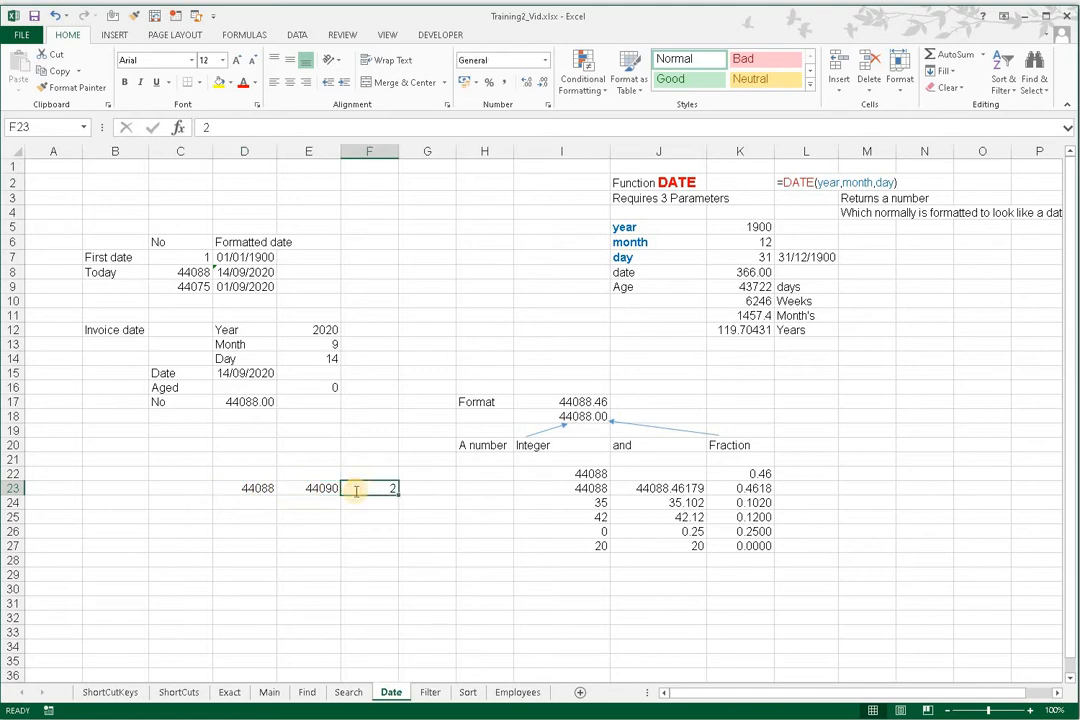
{"action": "type", "text": "1"}
{"action": "key", "text": "Return"}
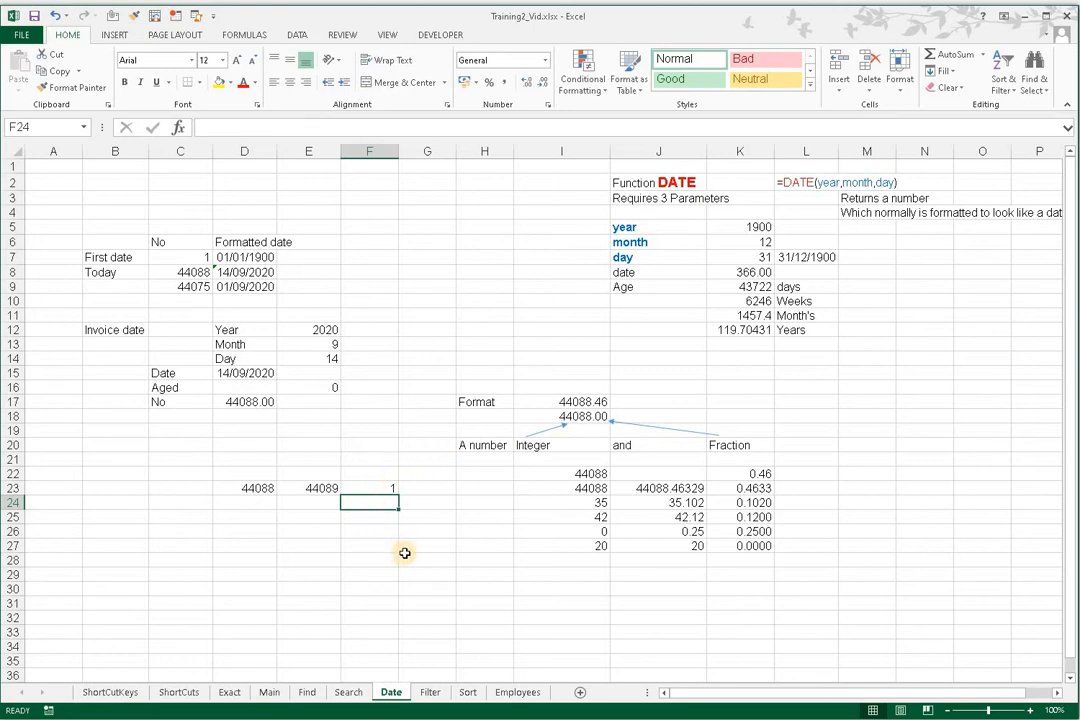
Step: Set the day offset in F23 to 2
{"action": "left_click", "coordinate": [370, 492]}
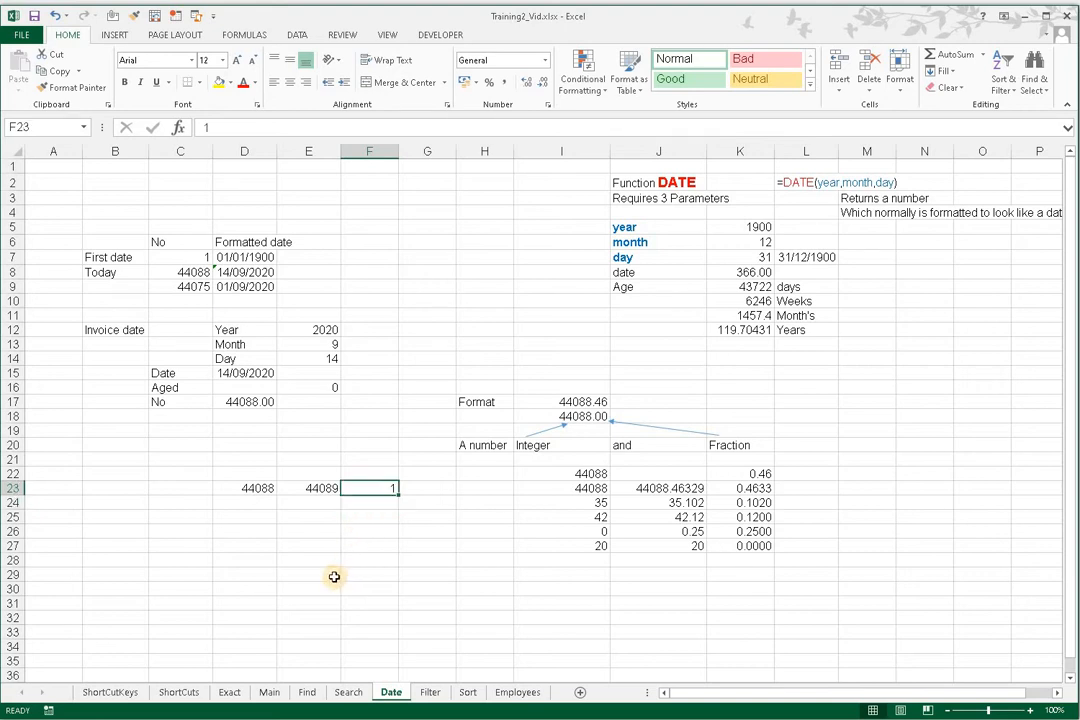
{"action": "type", "text": "2"}
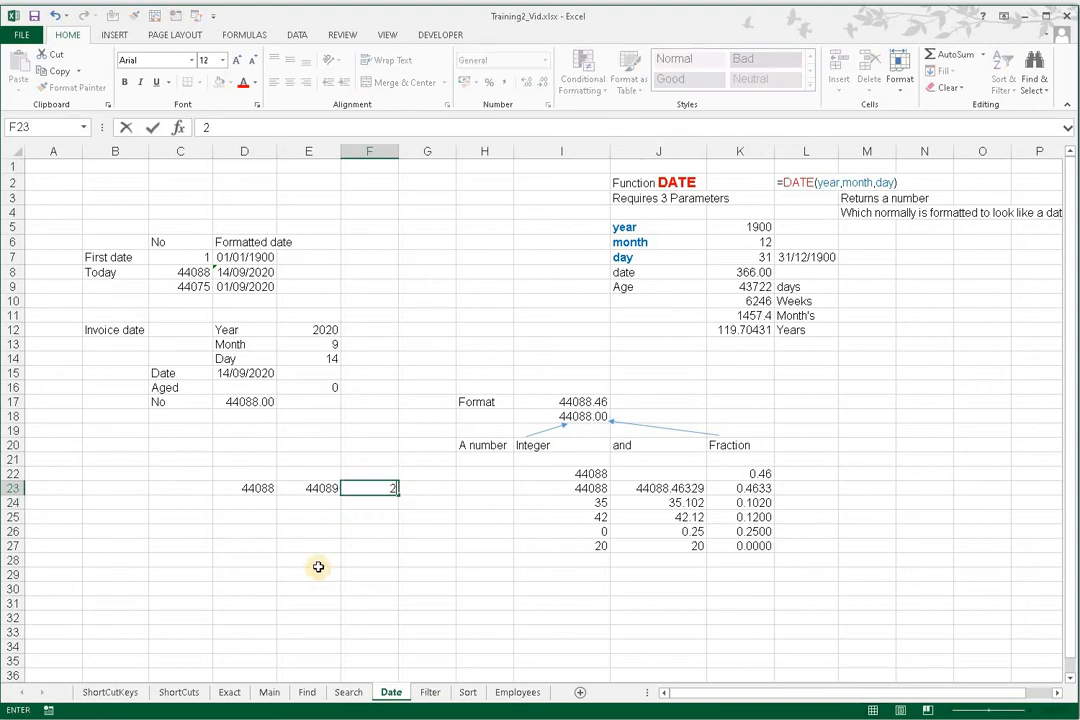
{"action": "key", "text": "Return"}
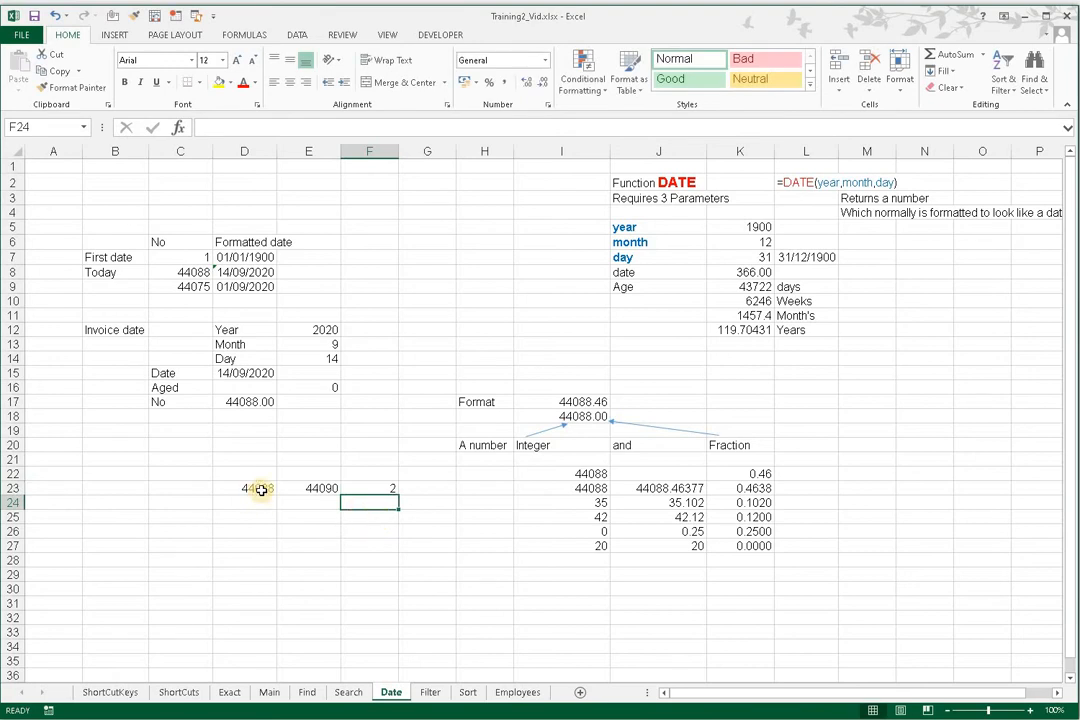
Step: Examine the contents of D23, the invoice date in D15 with its inputs E12:E14, the number in D17, and the first date in C7:D7
{"action": "left_click", "coordinate": [260, 490]}
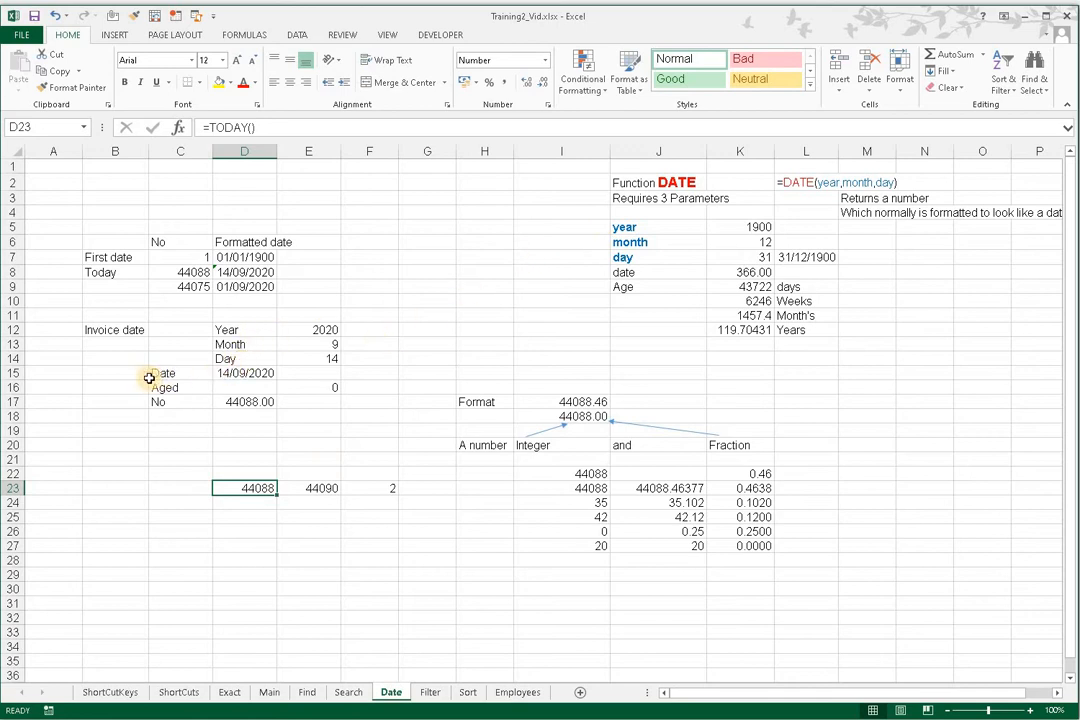
{"action": "left_click", "coordinate": [244, 371]}
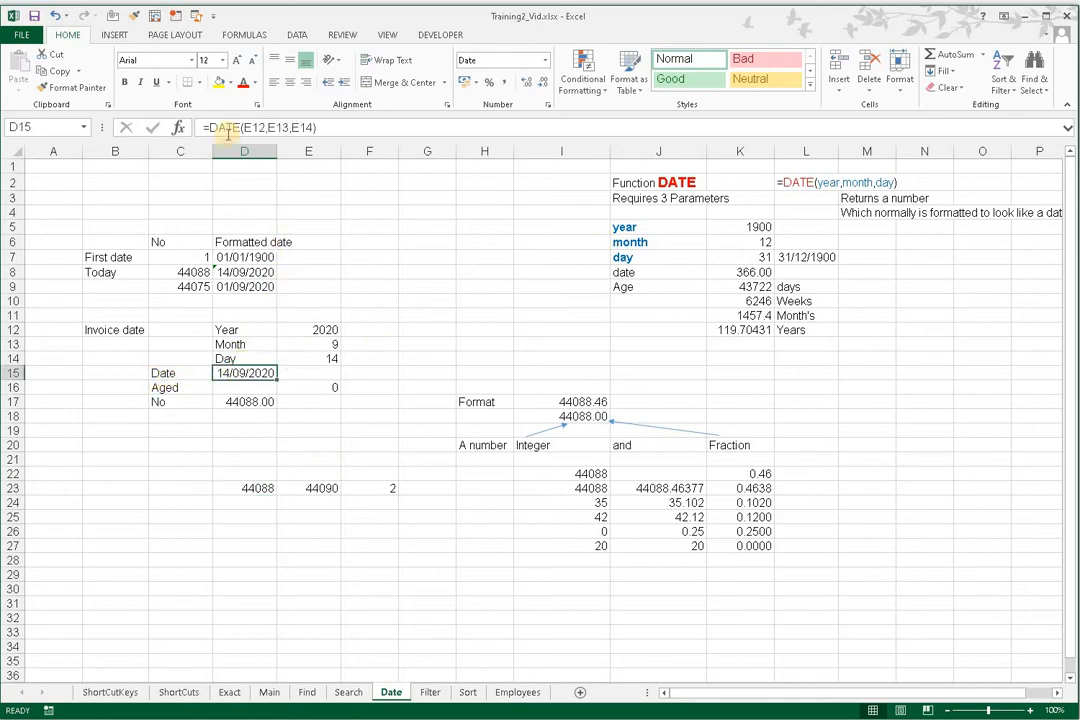
{"action": "left_click", "coordinate": [318, 332]}
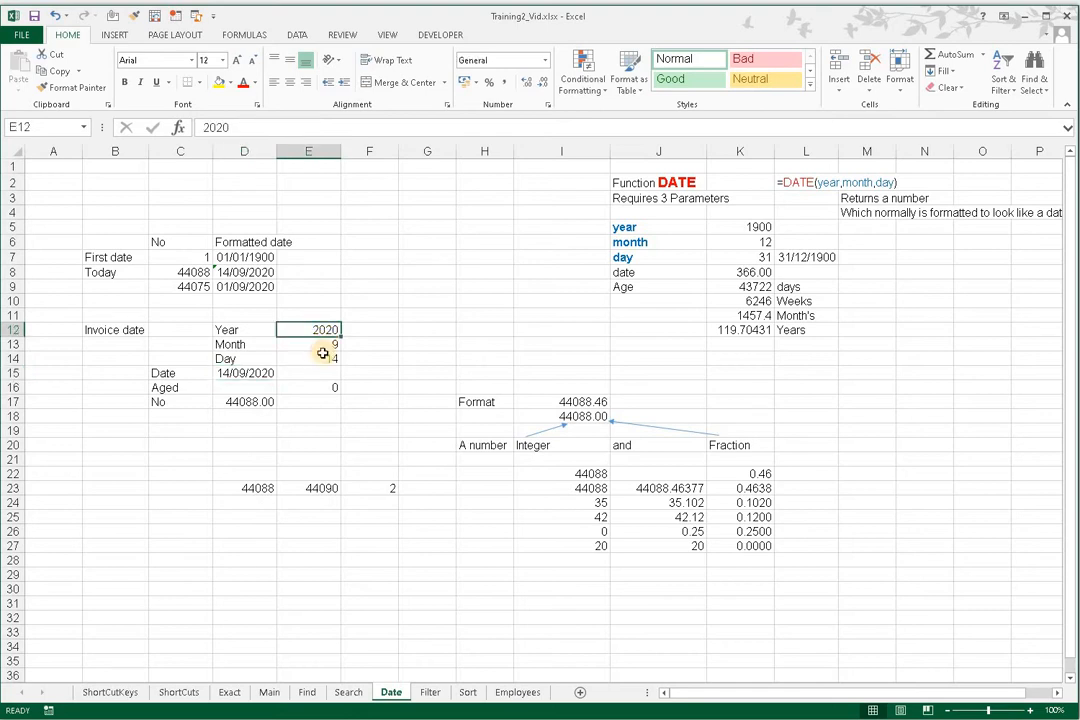
{"action": "left_click", "coordinate": [308, 346]}
{"action": "left_click", "coordinate": [309, 359]}
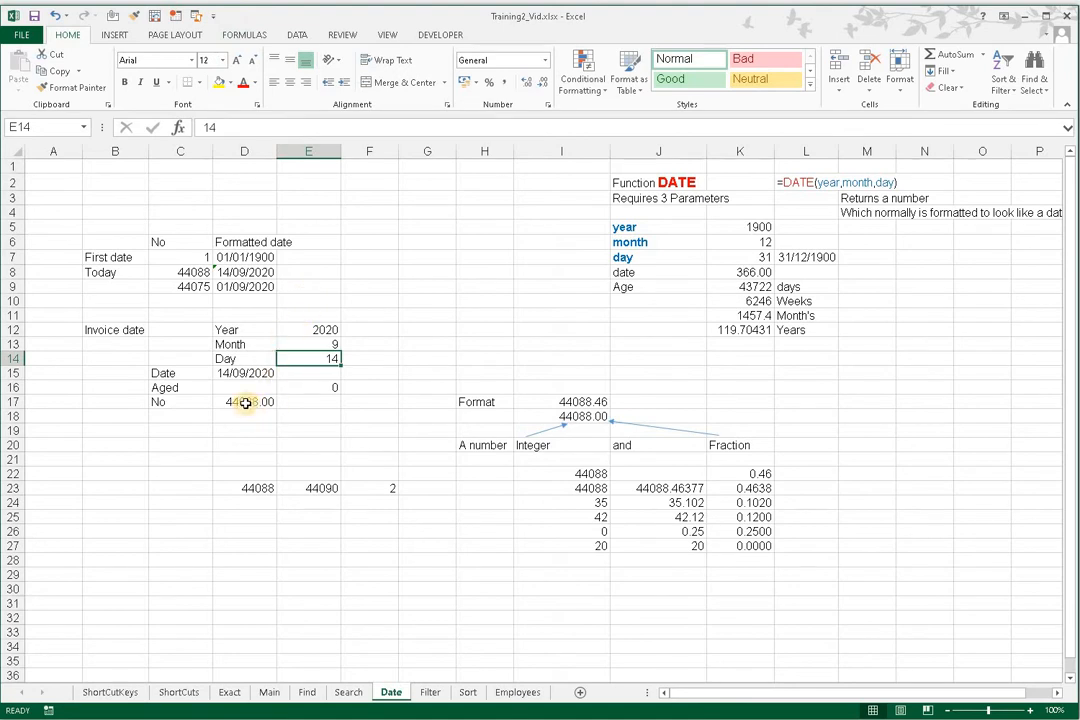
{"action": "left_click", "coordinate": [243, 373]}
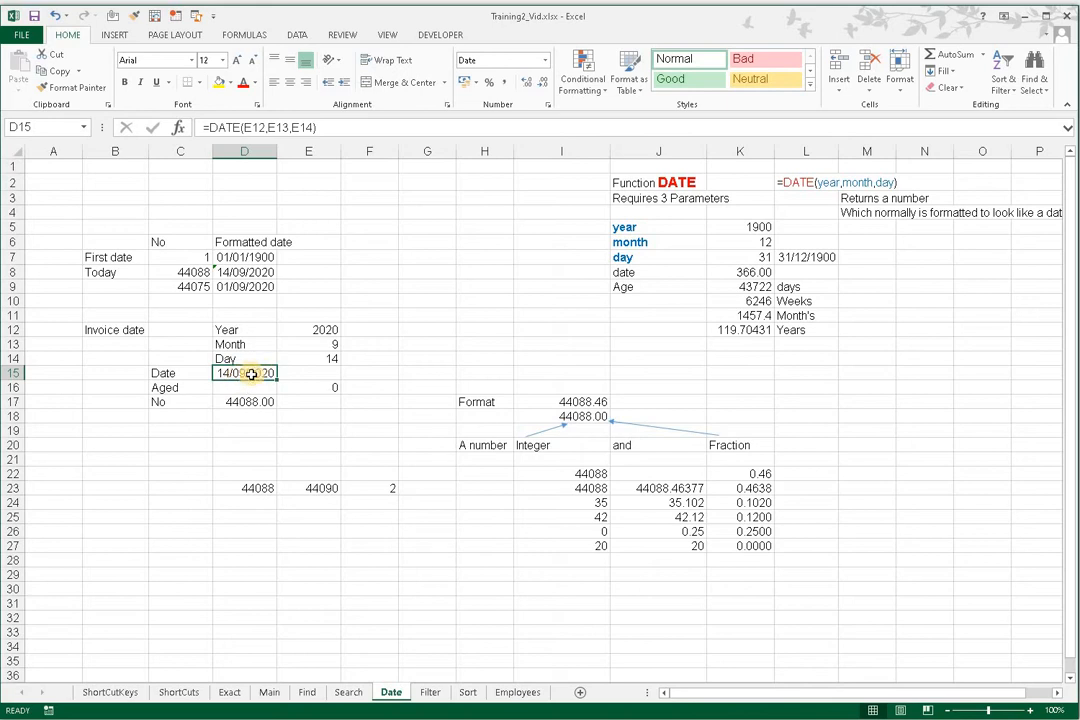
{"action": "left_click", "coordinate": [244, 403]}
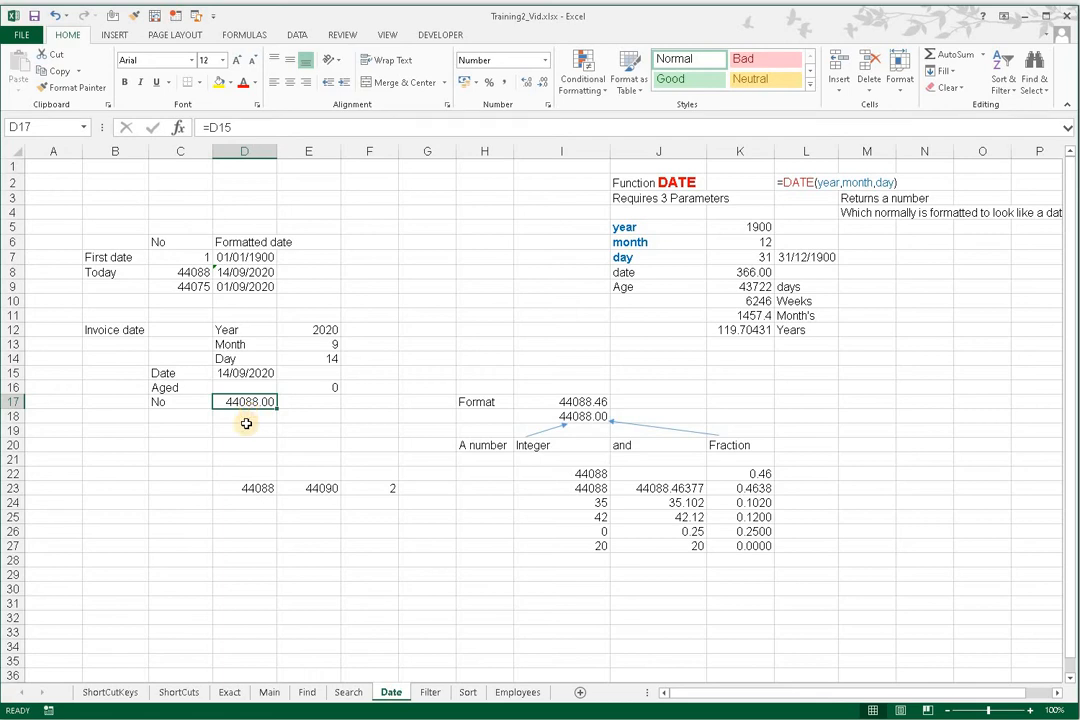
{"action": "left_click", "coordinate": [201, 258]}
{"action": "left_click", "coordinate": [244, 258]}
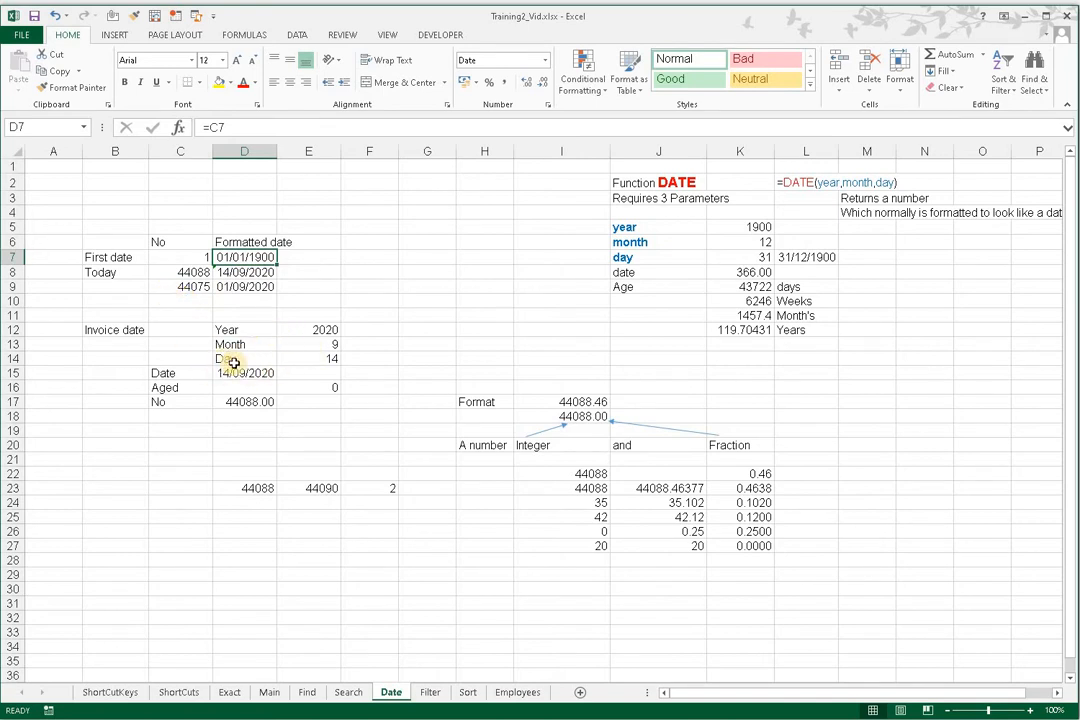
Step: Set the invoice date's year in E12 to 2025
{"action": "left_click", "coordinate": [328, 333]}
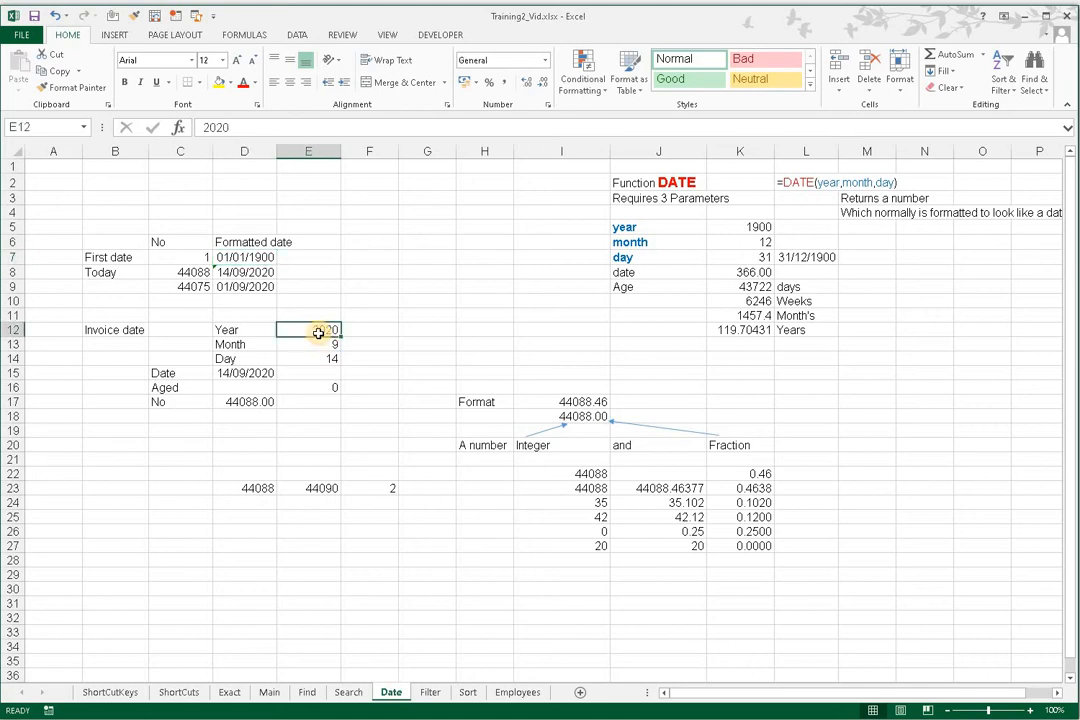
{"action": "type", "text": "2025"}
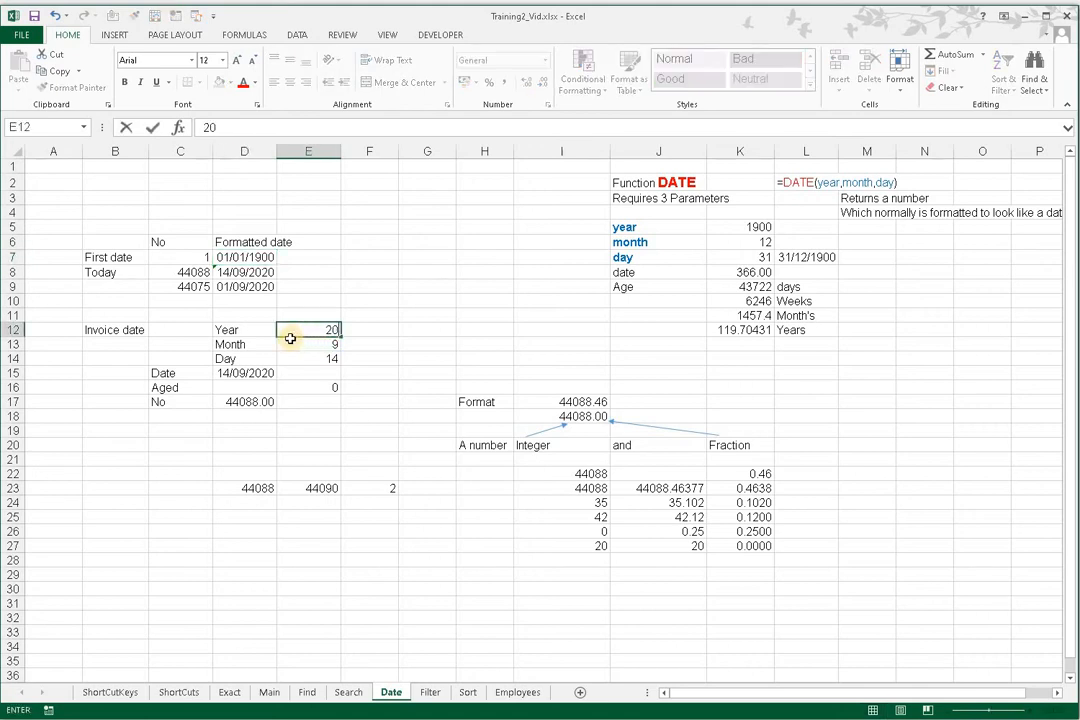
{"action": "key", "text": "Return"}
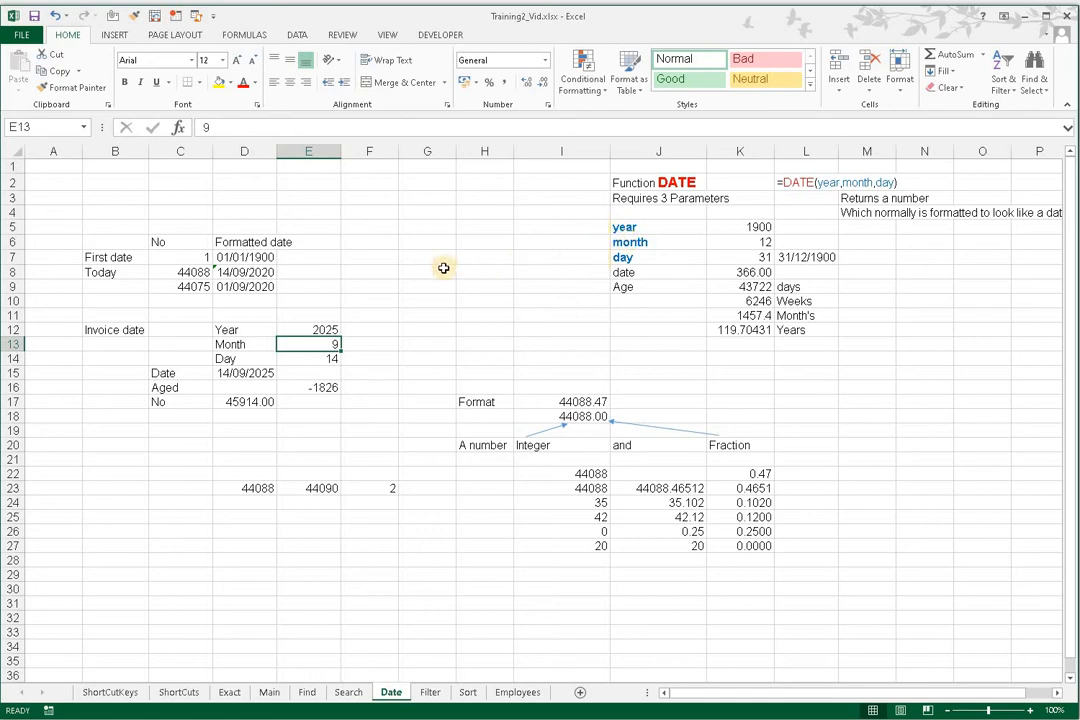
Step: Enter the formula =DATE(2000,9,14) in cell G7
{"action": "left_click", "coordinate": [421, 259]}
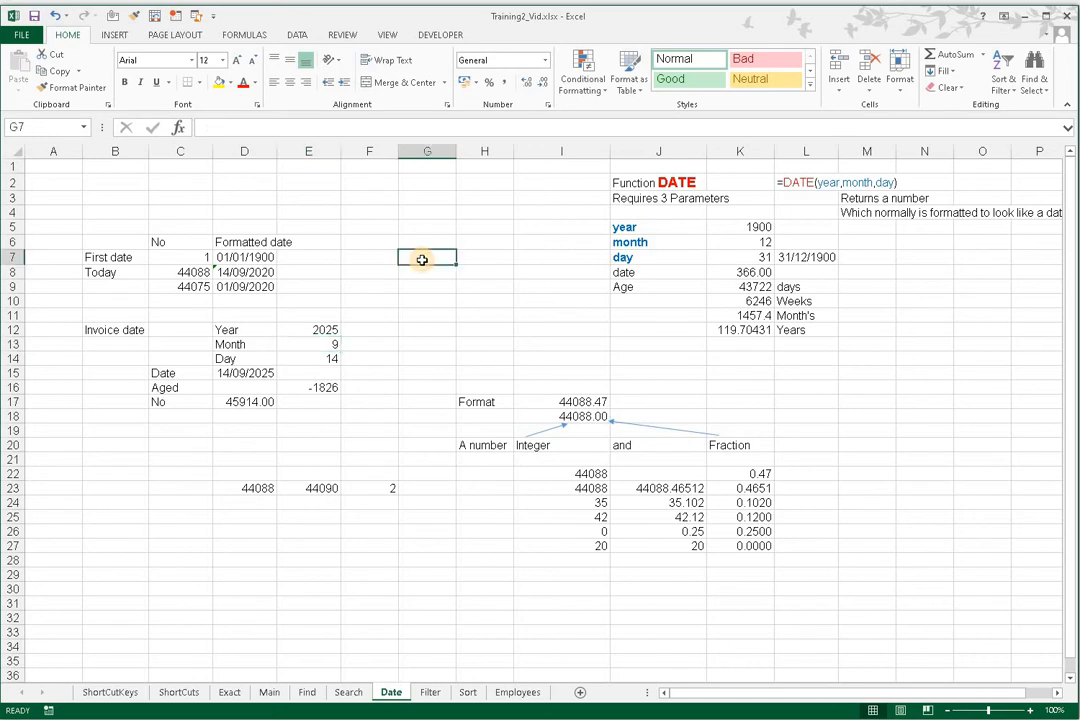
{"action": "type", "text": "=date"}
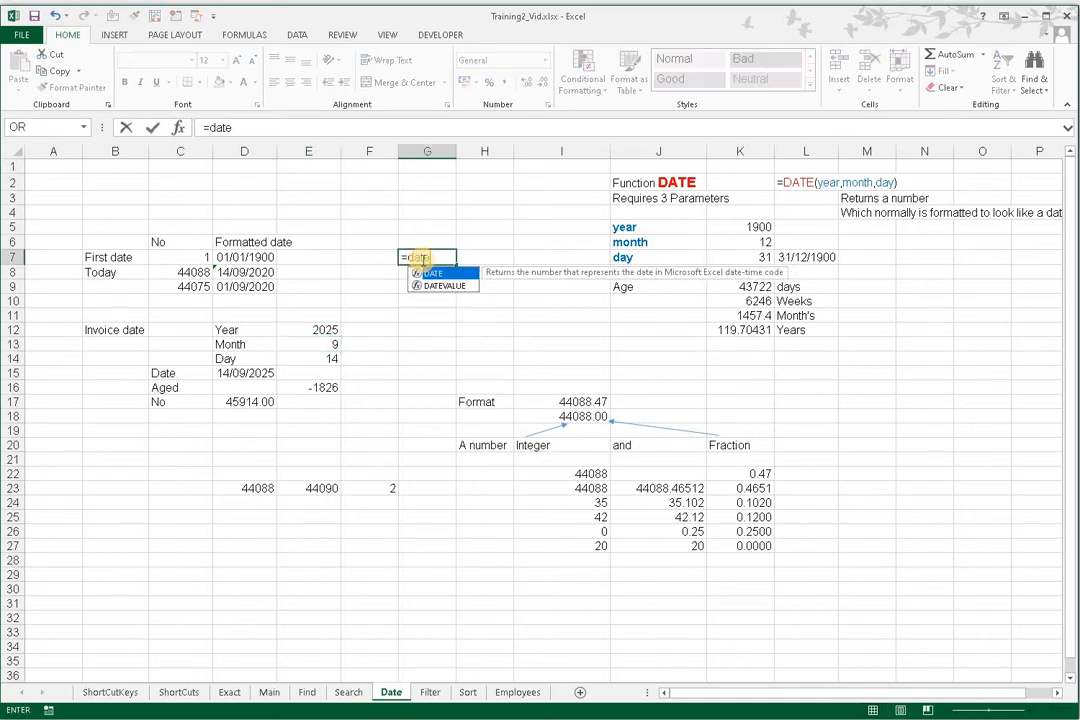
{"action": "key", "text": "Tab"}
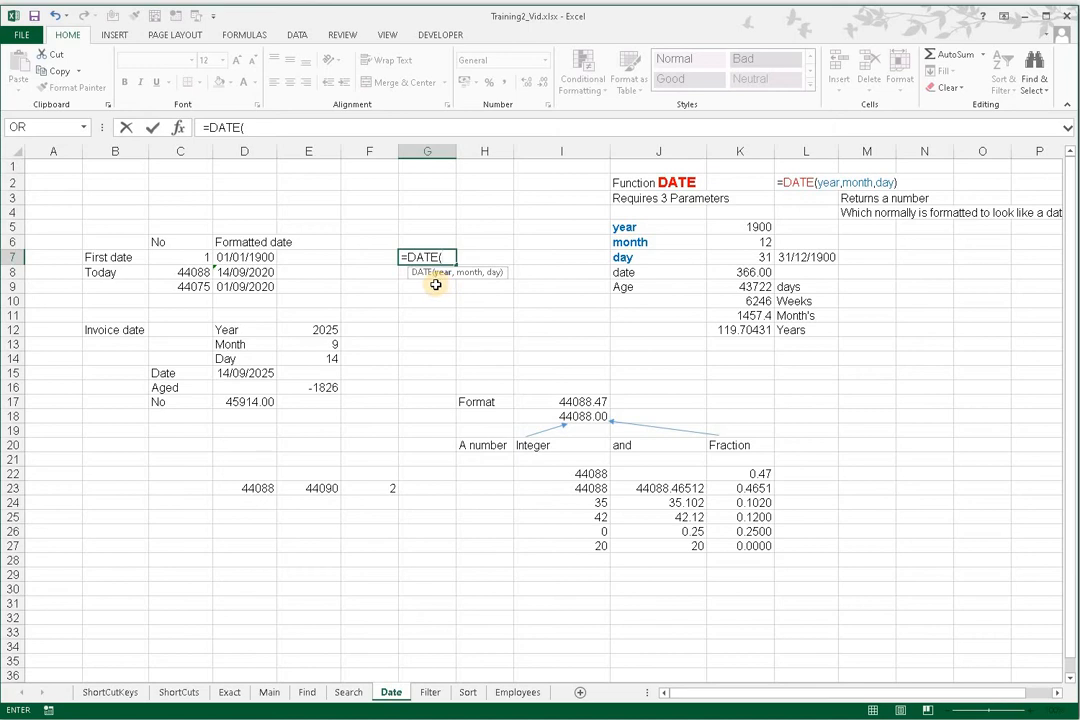
{"action": "type", "text": "2000"}
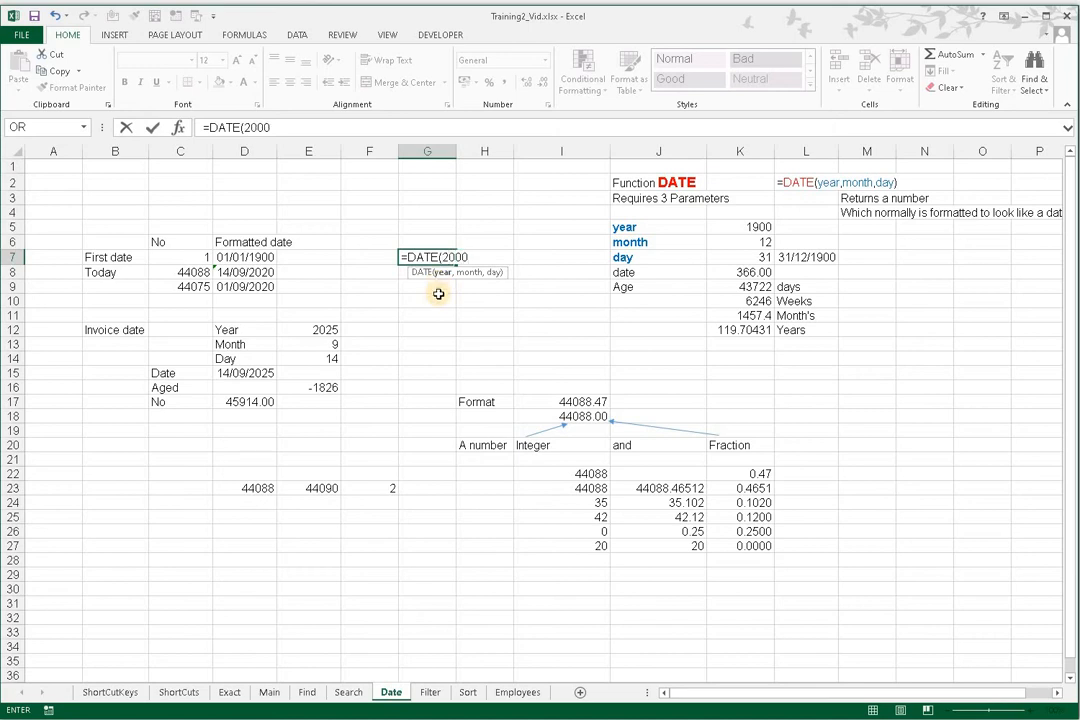
{"action": "type", "text": ","}
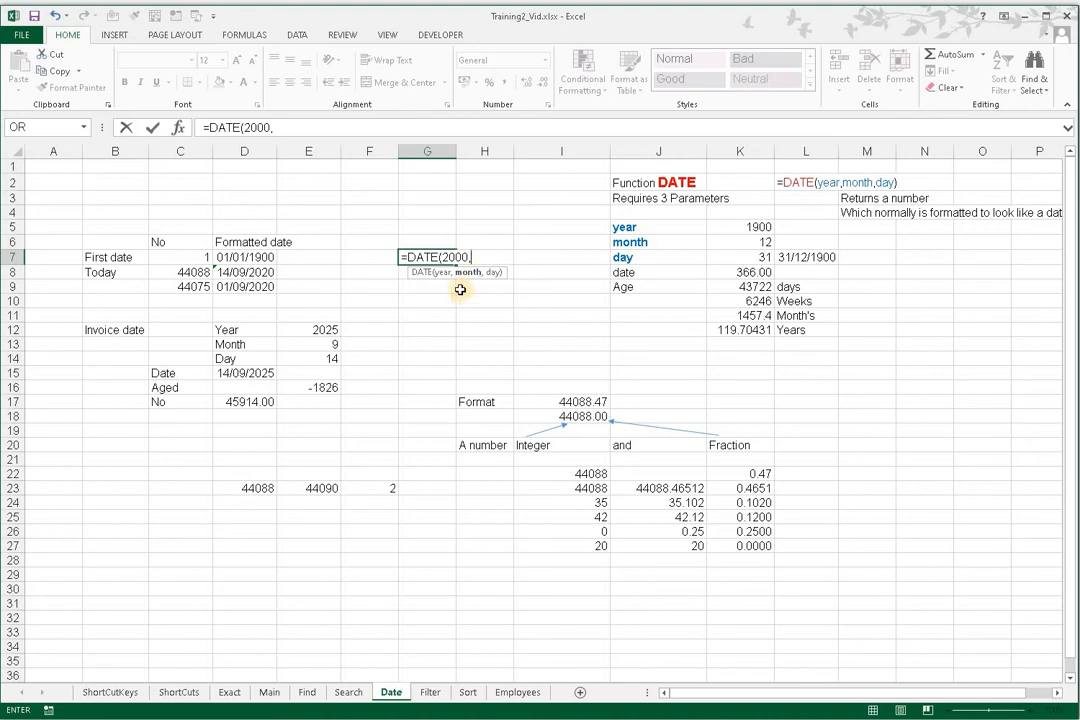
{"action": "type", "text": "9,"}
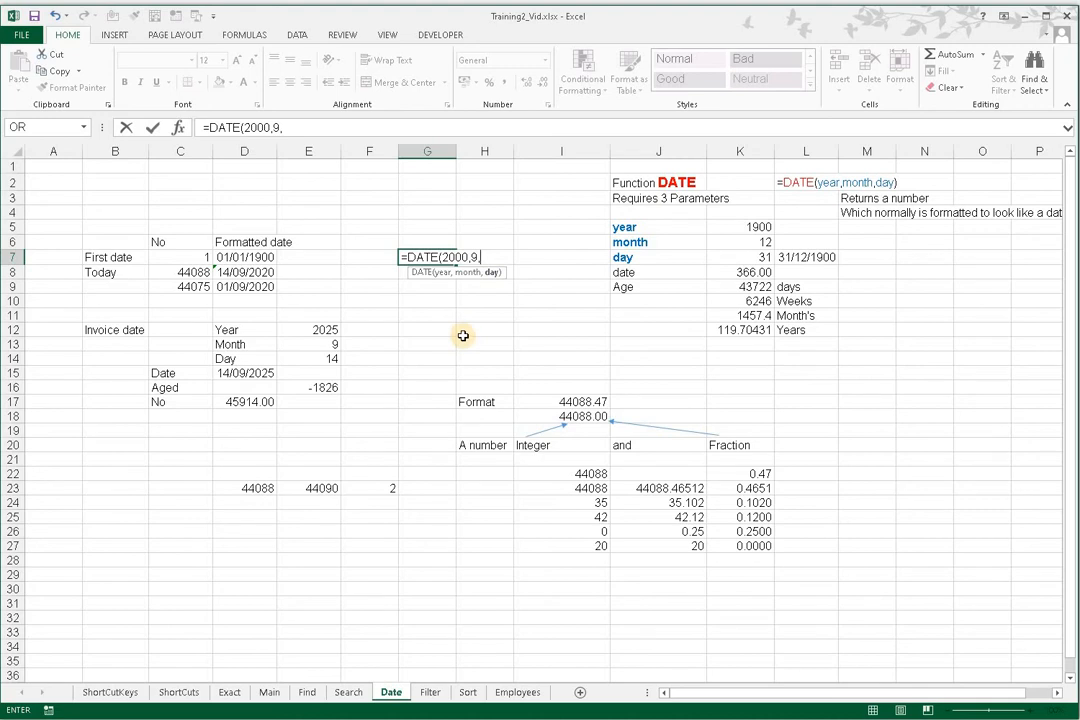
{"action": "type", "text": "14"}
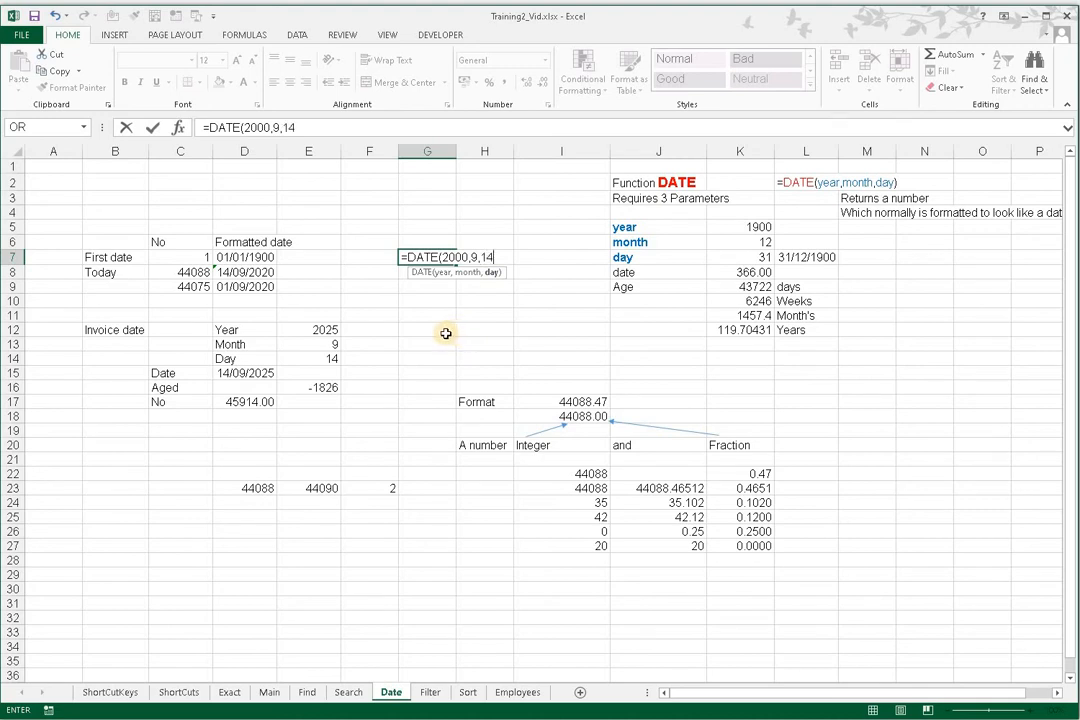
{"action": "type", "text": ")"}
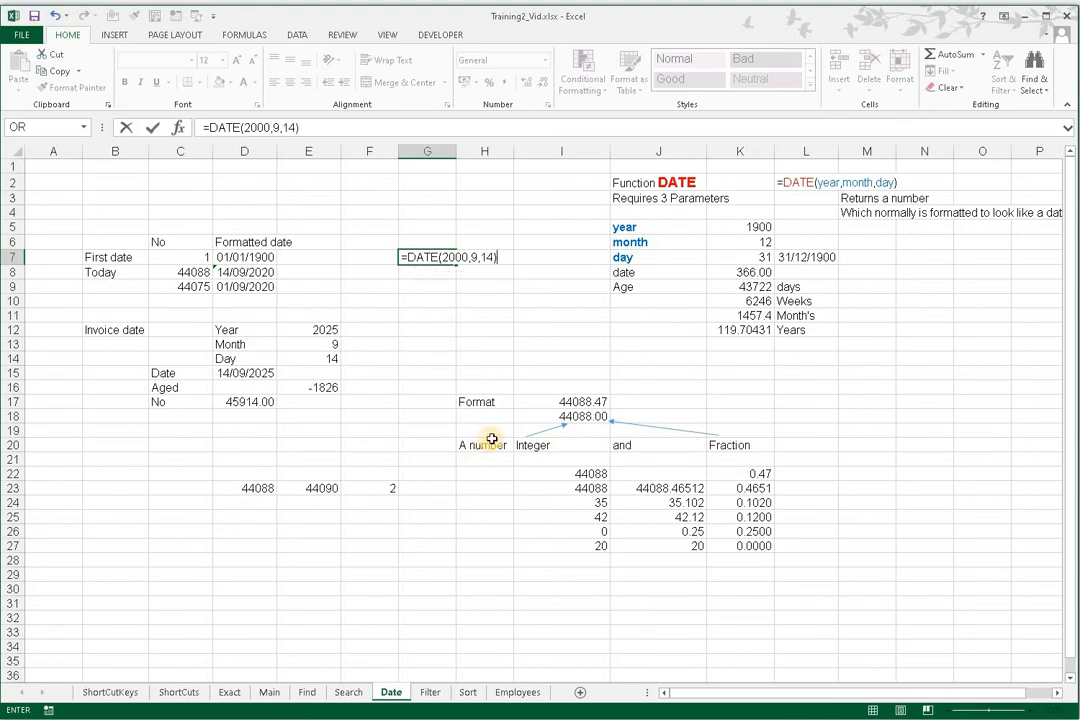
{"action": "key", "text": "Return"}
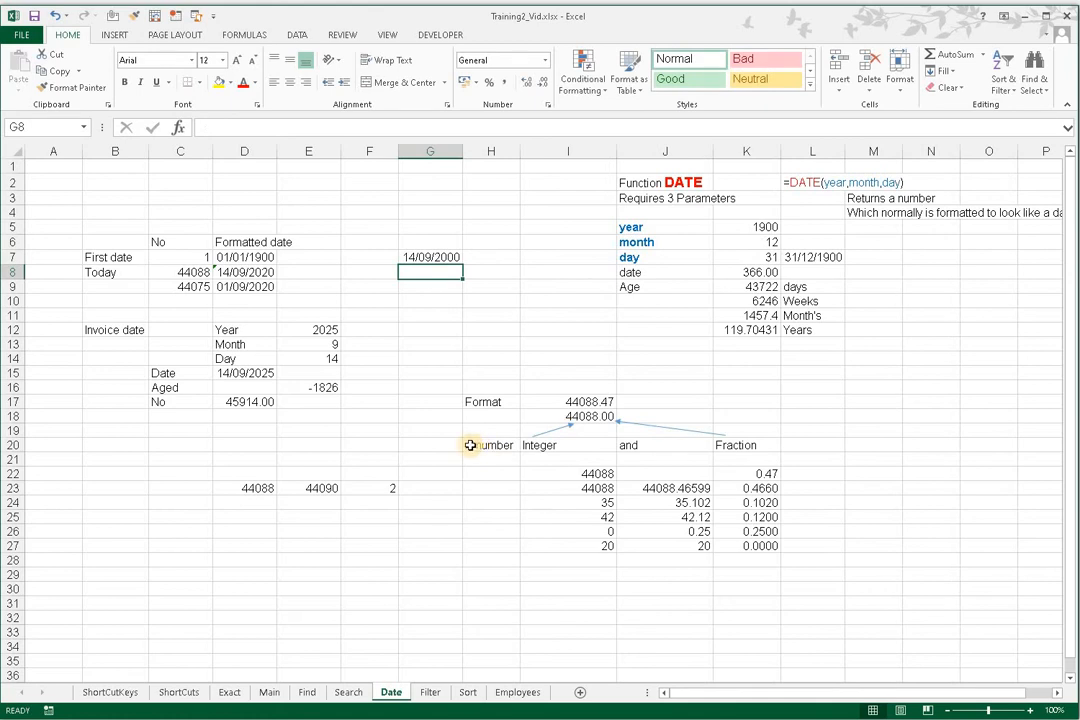
Step: Format the date in G7 as a Number with two decimal places
{"action": "left_click", "coordinate": [418, 258]}
{"action": "key", "text": "ctrl+1"}
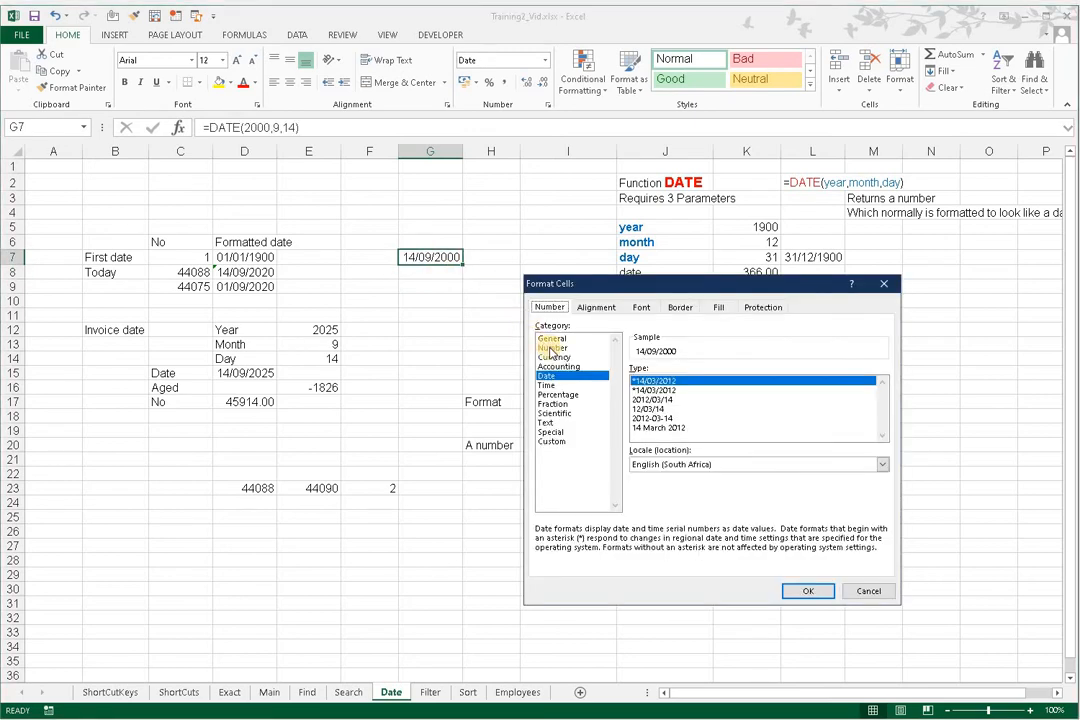
{"action": "left_click", "coordinate": [551, 347]}
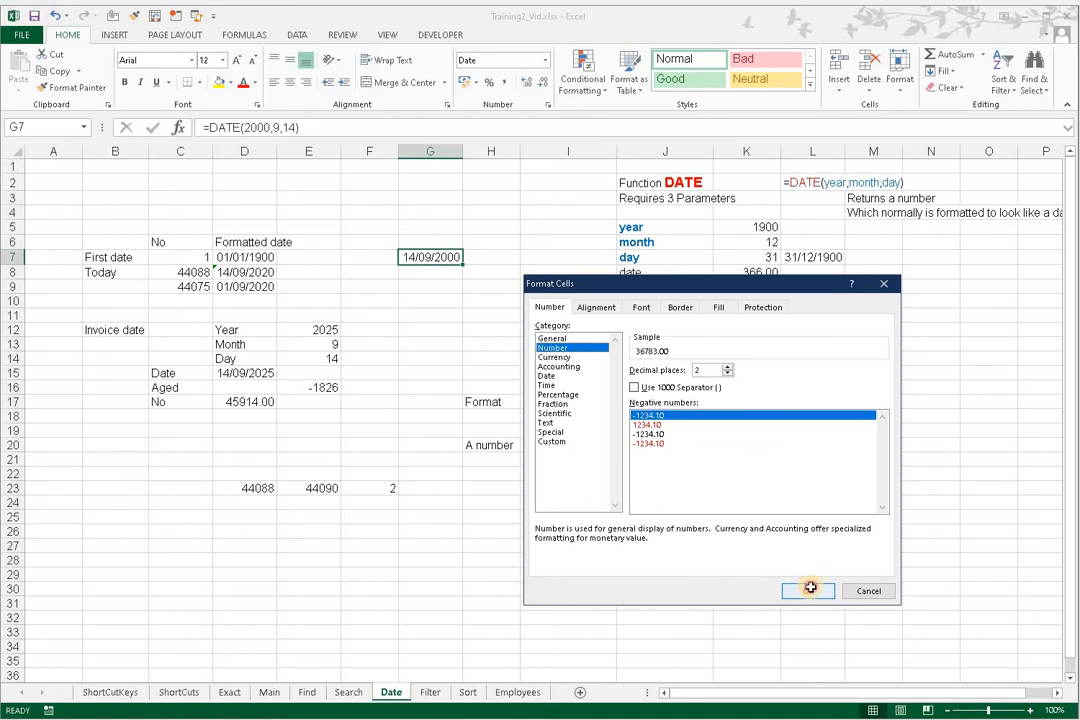
{"action": "left_click", "coordinate": [808, 590]}
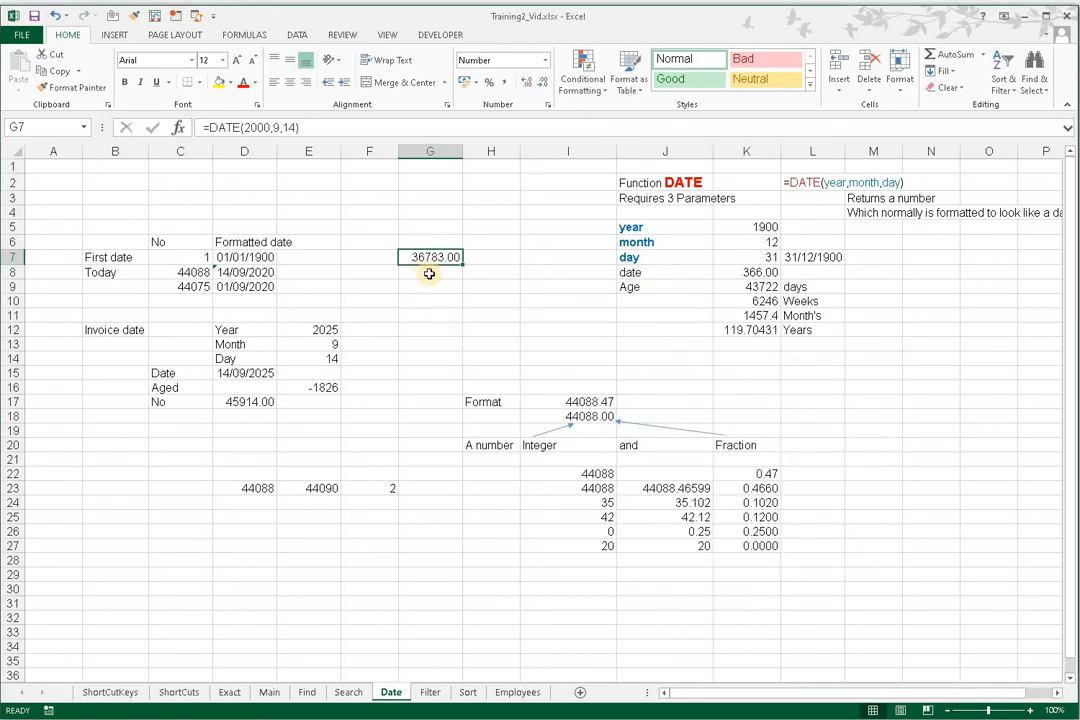
Step: Format the serial number in G7 as a Date using the 14 March 2012 type
{"action": "left_click", "coordinate": [228, 258]}
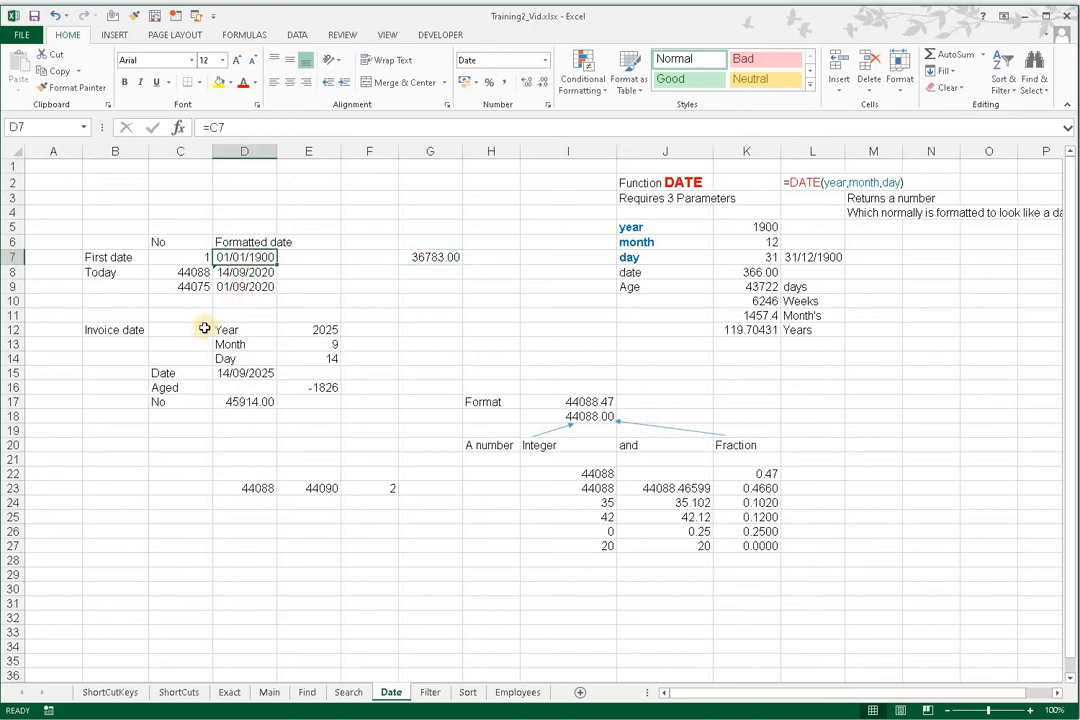
{"action": "left_click", "coordinate": [432, 258]}
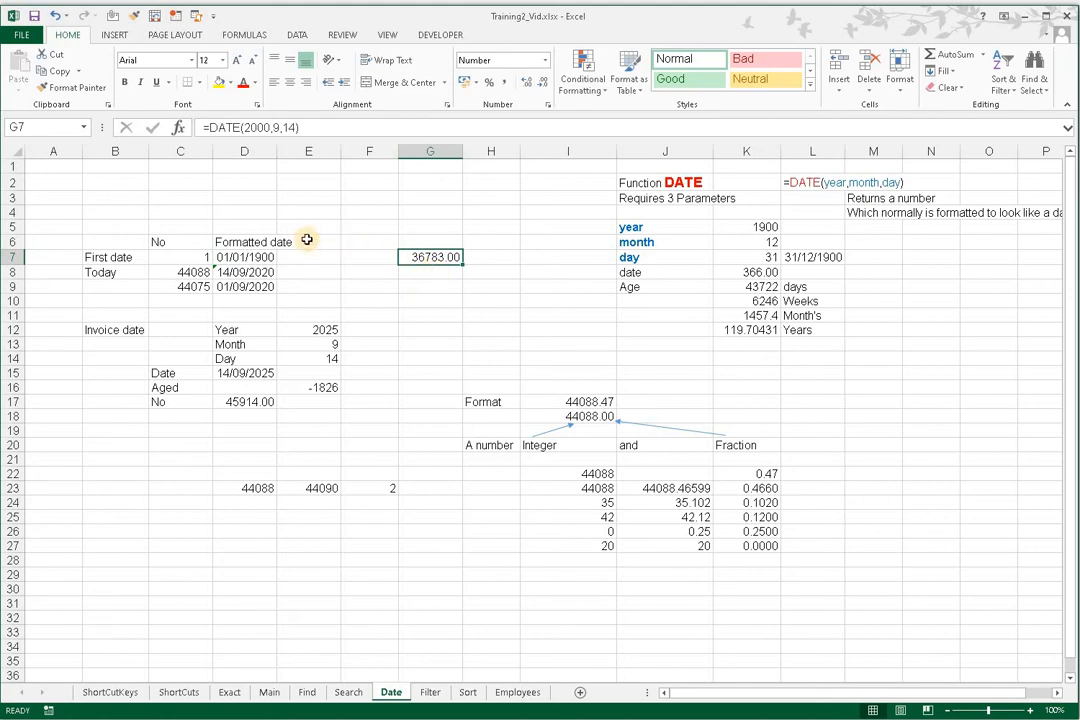
{"action": "left_click", "coordinate": [425, 297]}
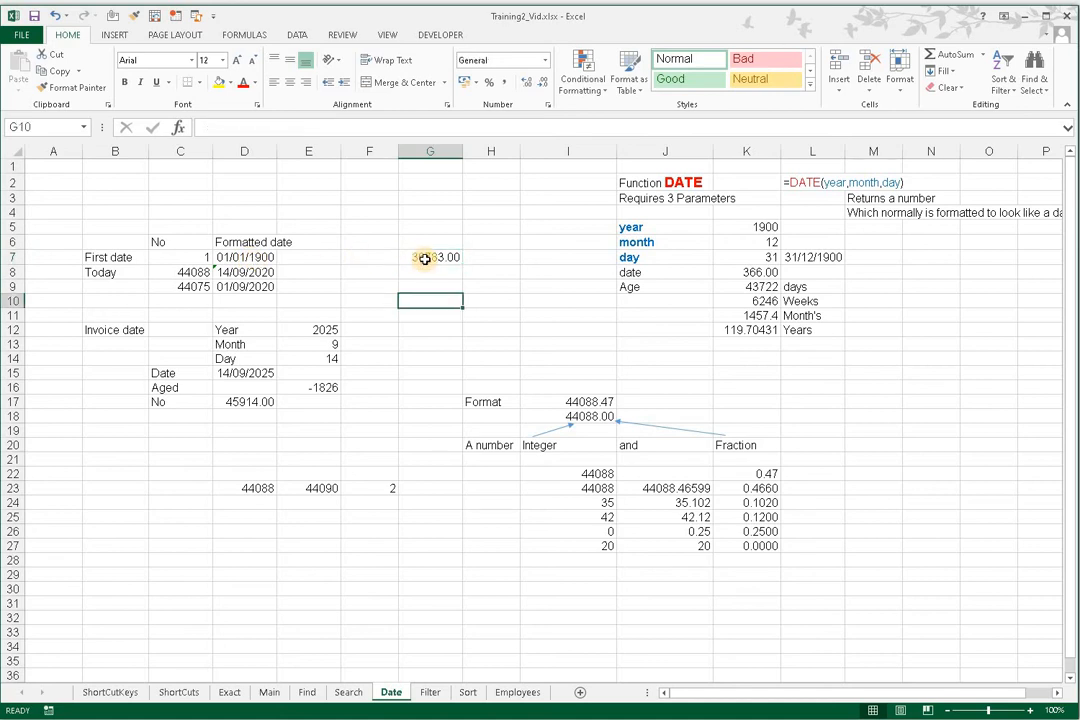
{"action": "left_click", "coordinate": [424, 259]}
{"action": "key", "text": "ctrl+1"}
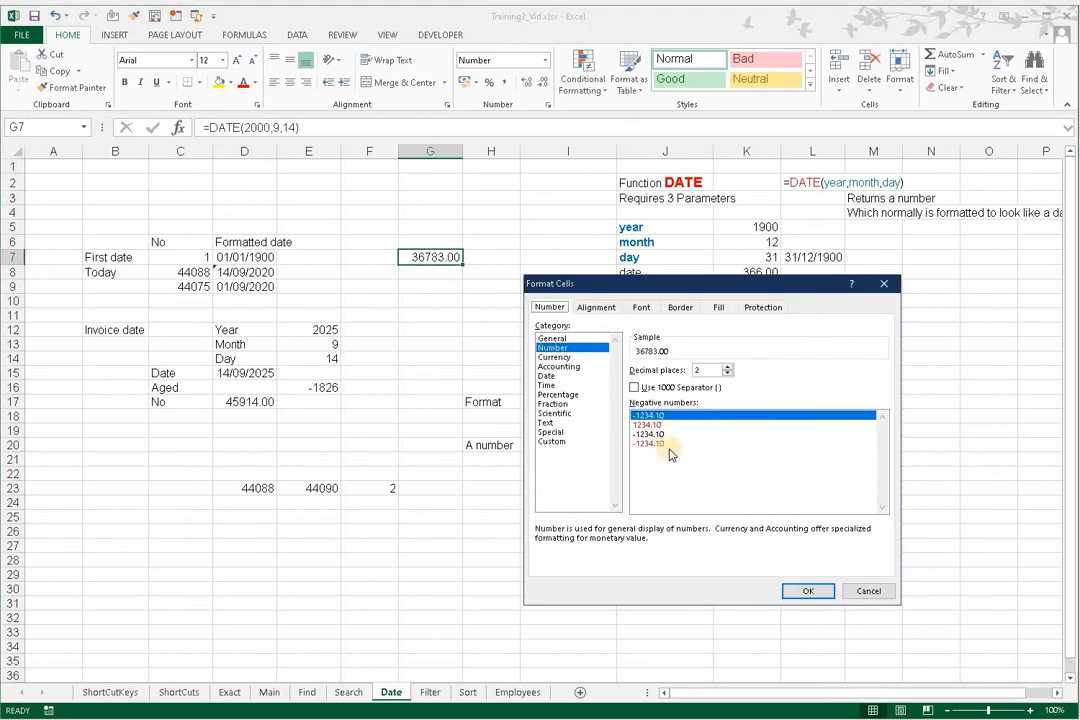
{"action": "left_click", "coordinate": [547, 376]}
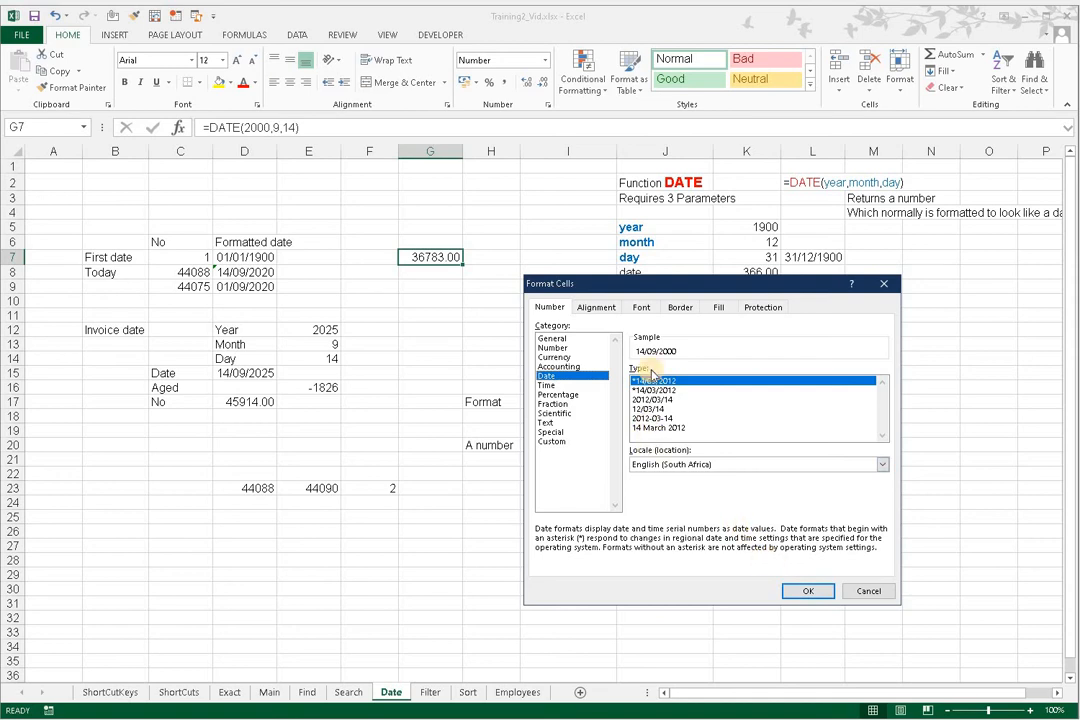
{"action": "left_click", "coordinate": [651, 428]}
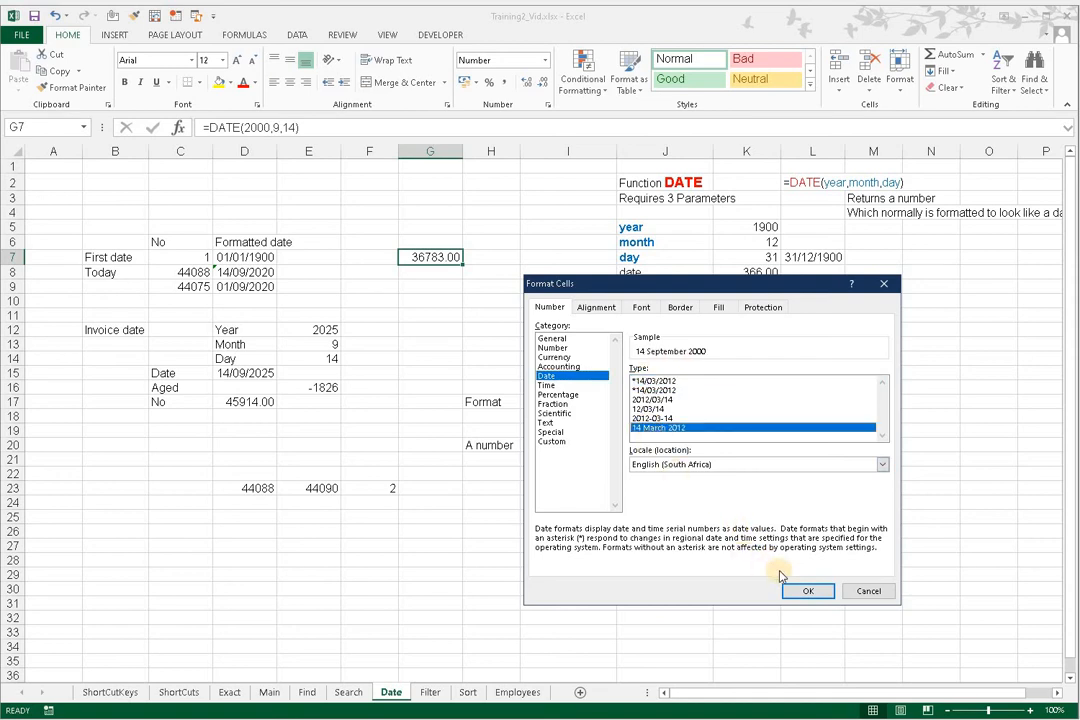
{"action": "left_click", "coordinate": [816, 591]}
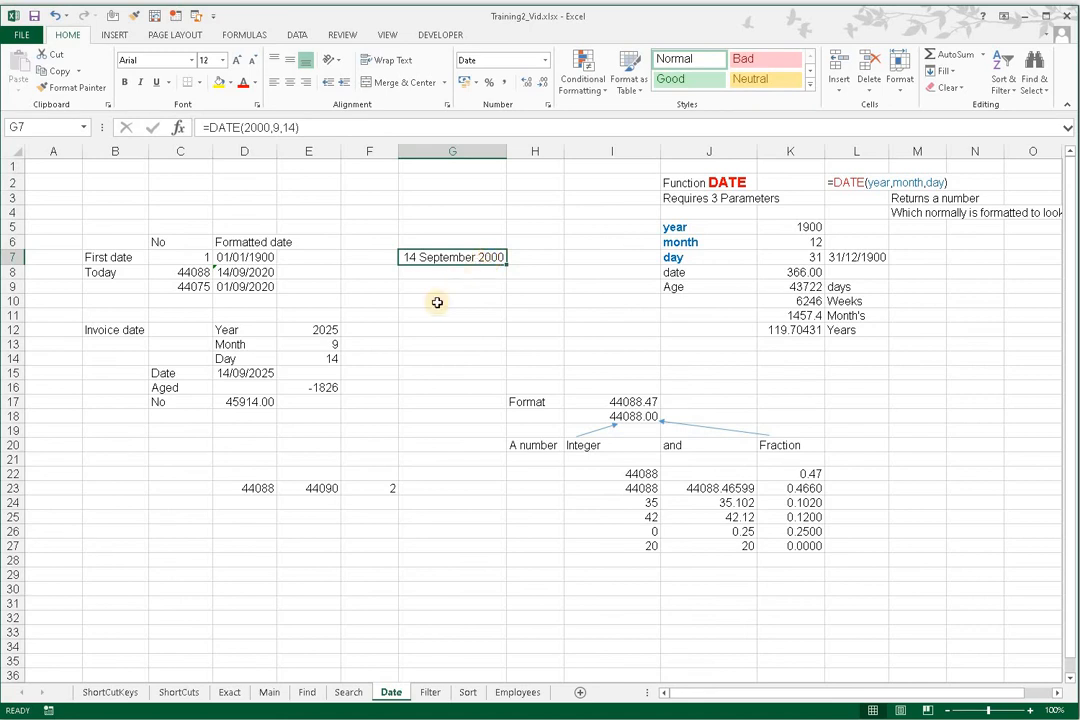
Step: Enter the formula =D23-G7 in cell E21 to calculate the days between the two dates
{"action": "left_click", "coordinate": [256, 489]}
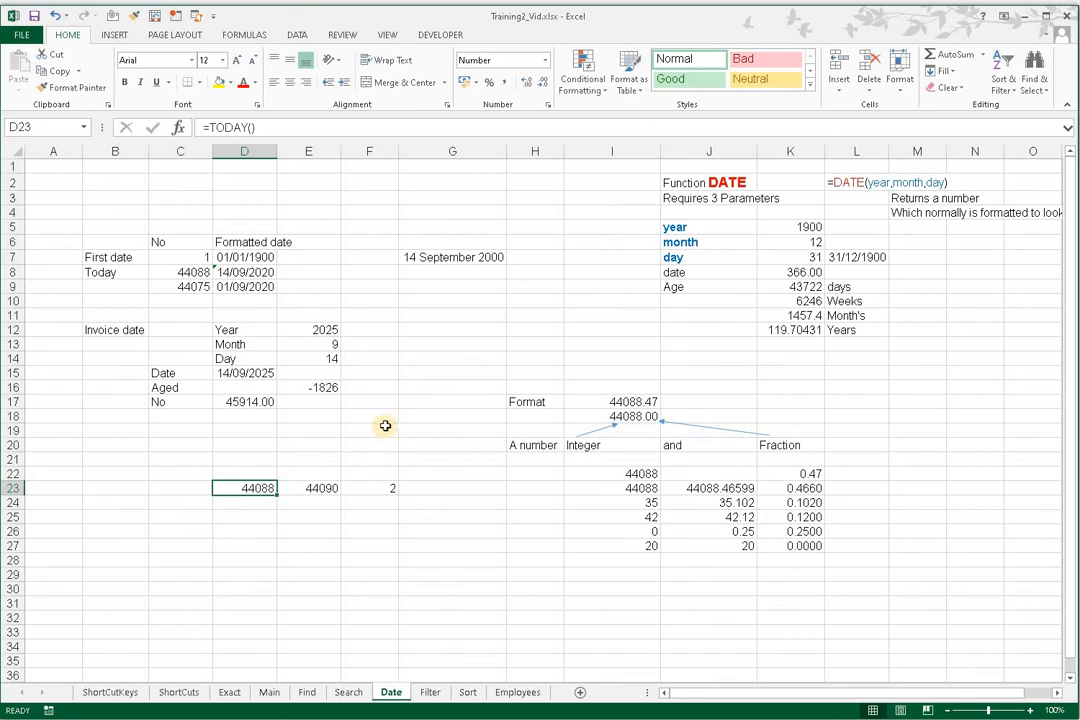
{"action": "left_click", "coordinate": [320, 457]}
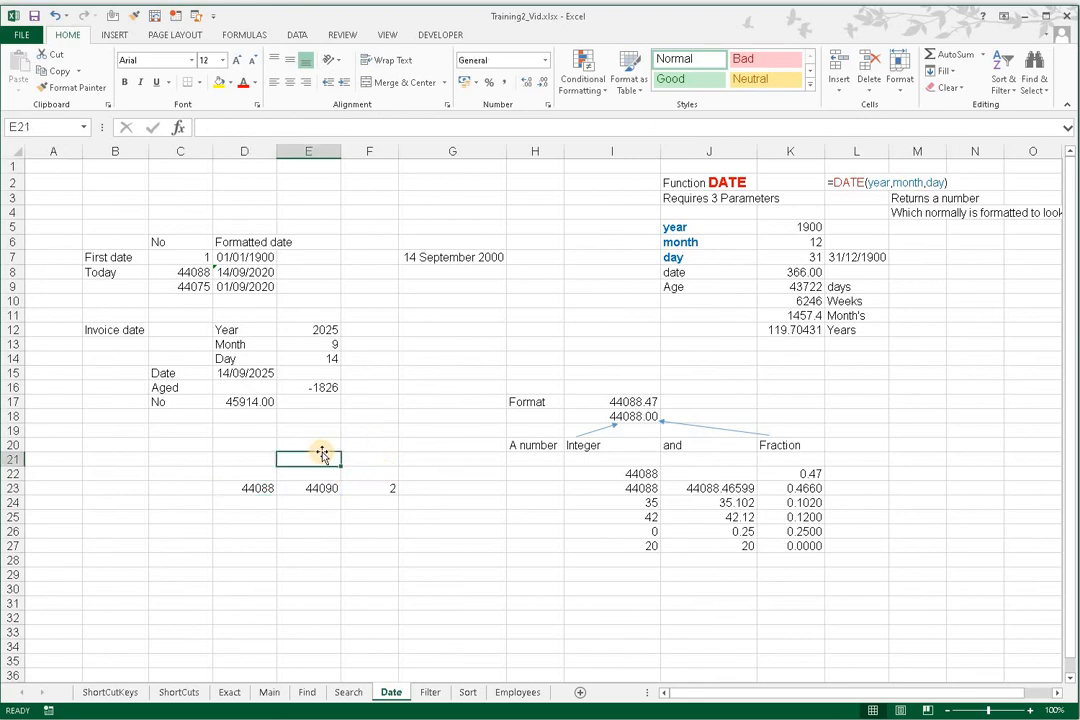
{"action": "type", "text": "="}
{"action": "left_click", "coordinate": [249, 487]}
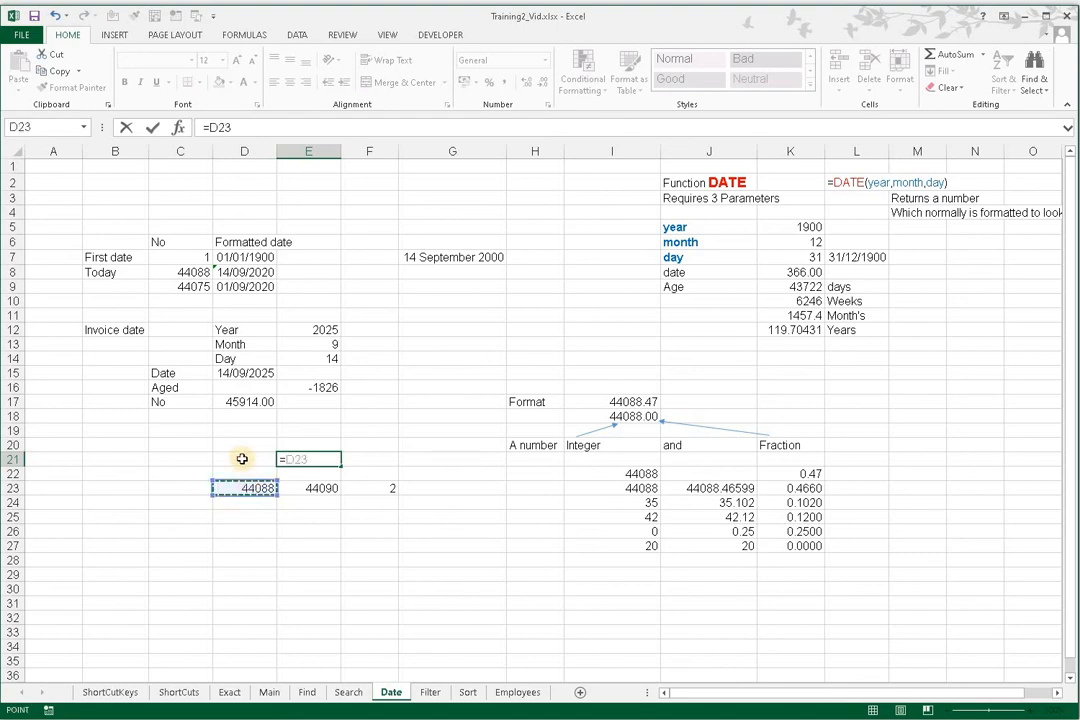
{"action": "type", "text": "-"}
{"action": "left_click", "coordinate": [420, 258]}
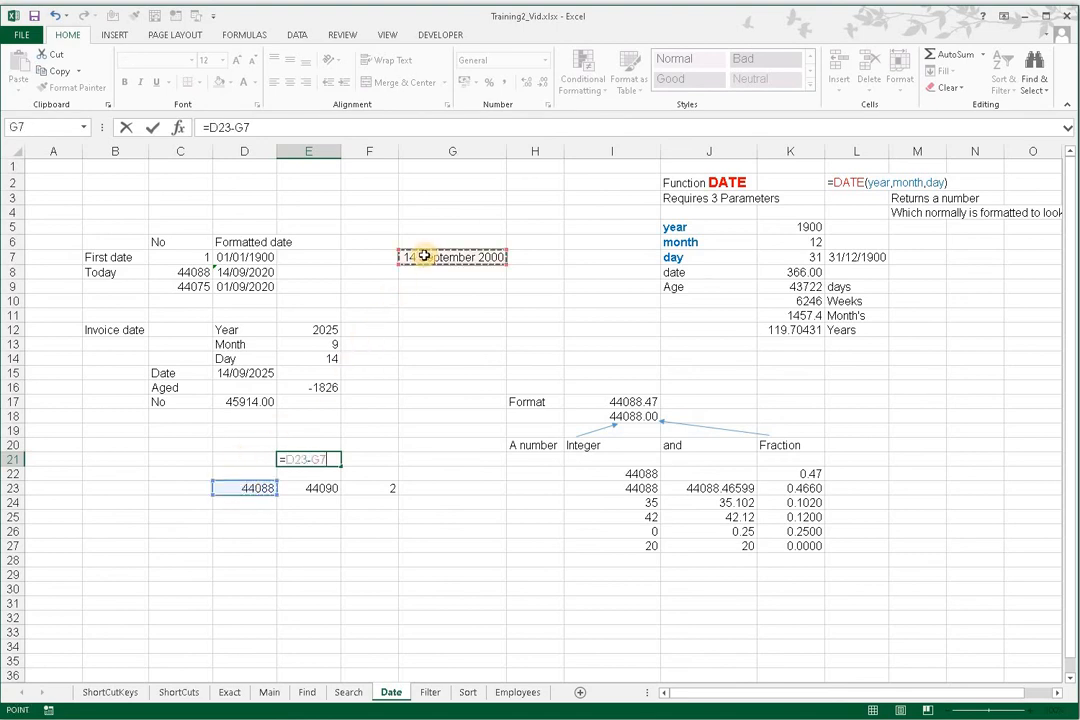
{"action": "key", "text": "Return"}
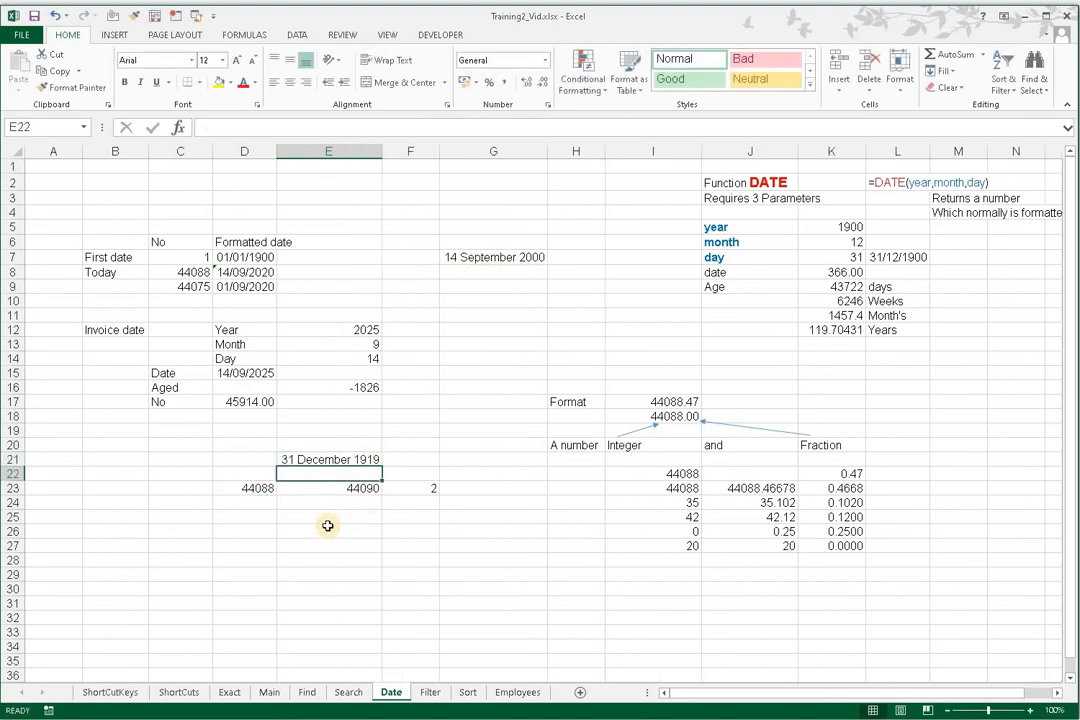
Step: Format the date difference in E21 as a Number with two decimal places
{"action": "left_click", "coordinate": [325, 459]}
{"action": "key", "text": "ctrl+1"}
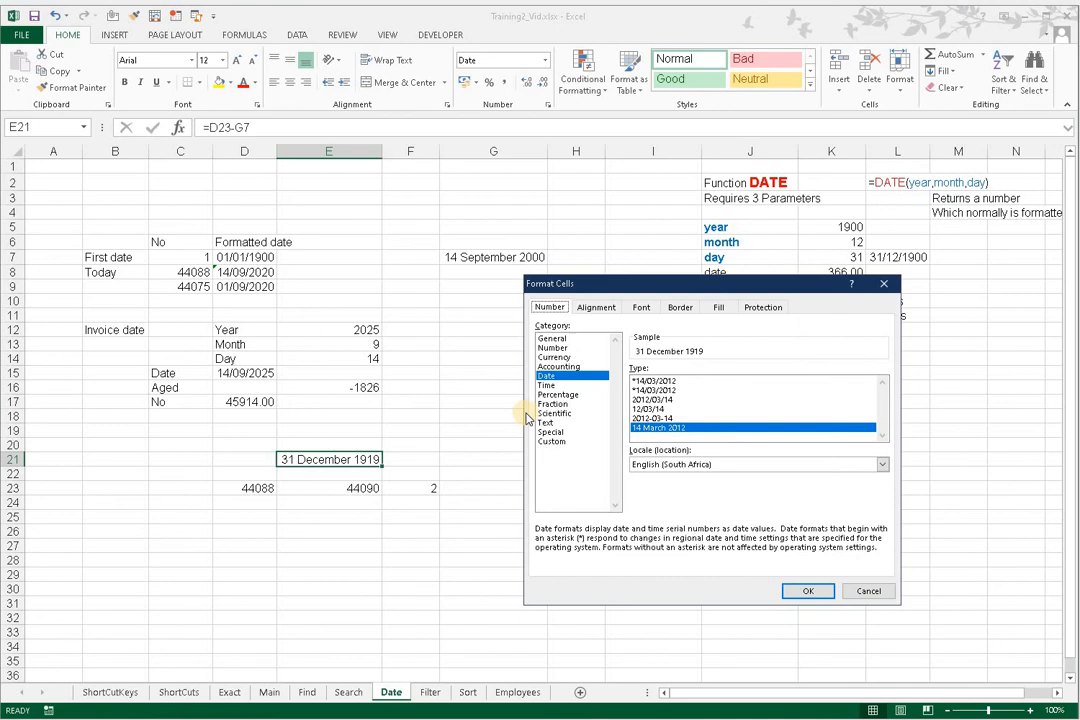
{"action": "left_click", "coordinate": [556, 347]}
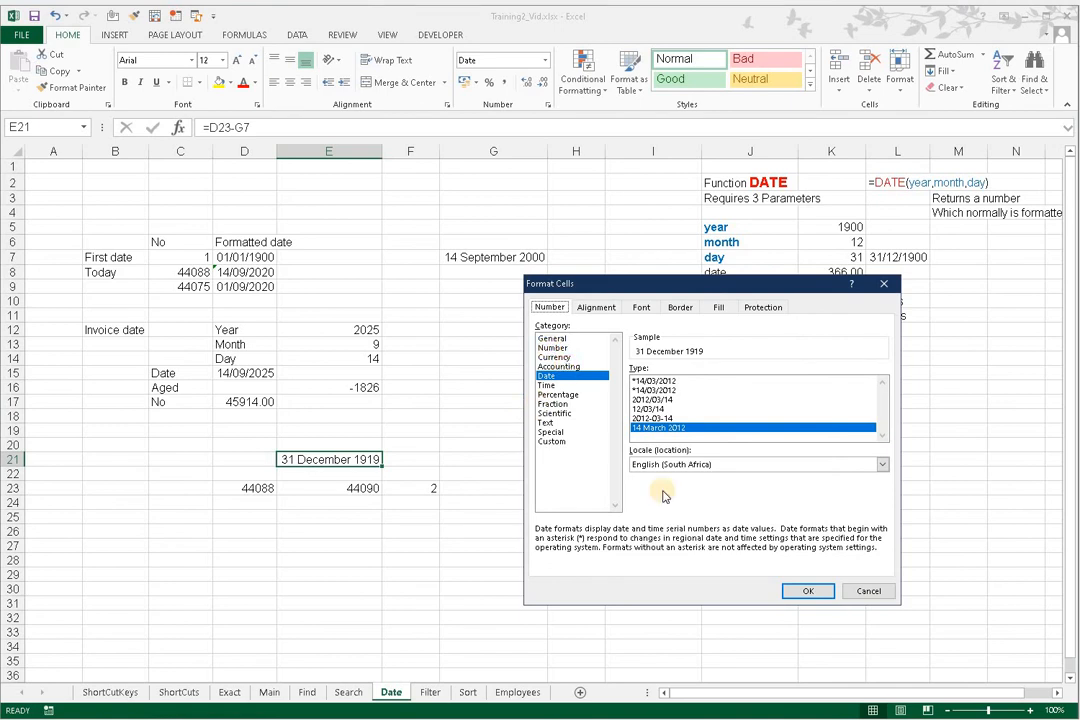
{"action": "left_click", "coordinate": [800, 589]}
{"action": "left_click", "coordinate": [522, 590]}
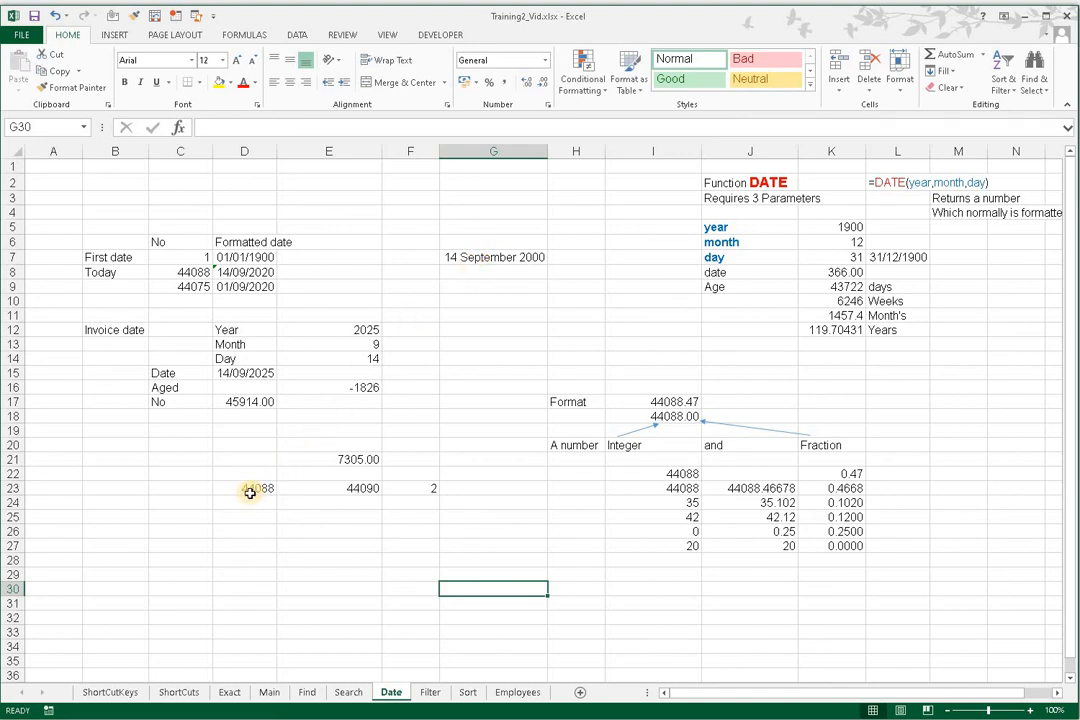
Step: Examine the difference formula in E21 and the two source dates in G7 and D23
{"action": "left_click", "coordinate": [340, 460]}
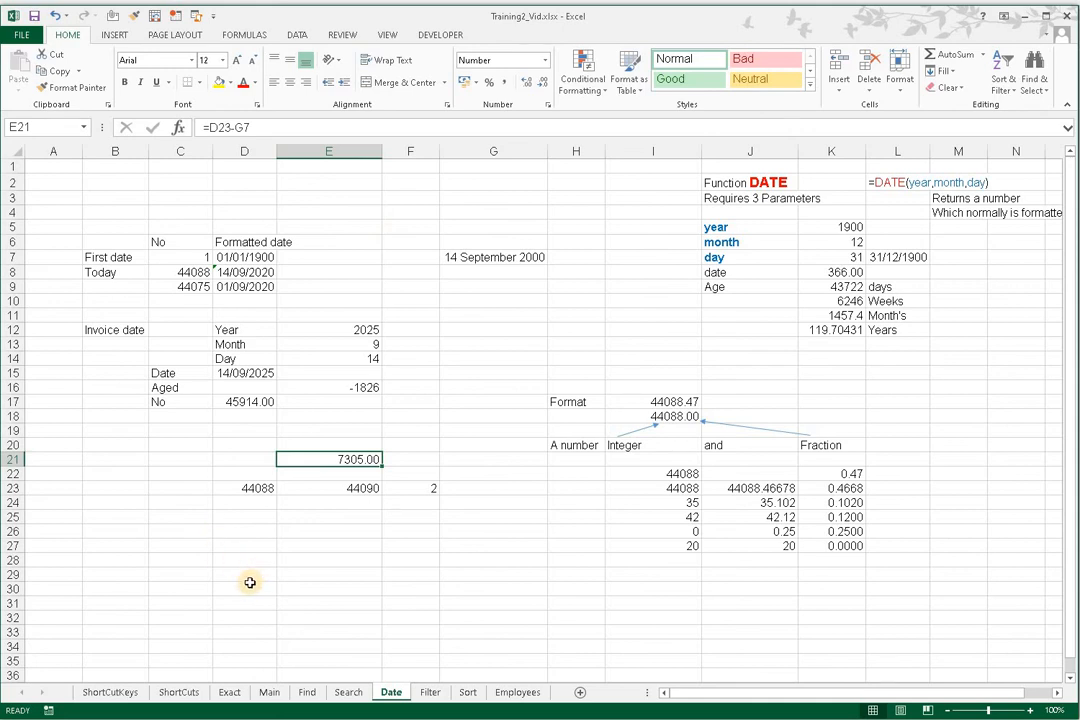
{"action": "left_click", "coordinate": [477, 257]}
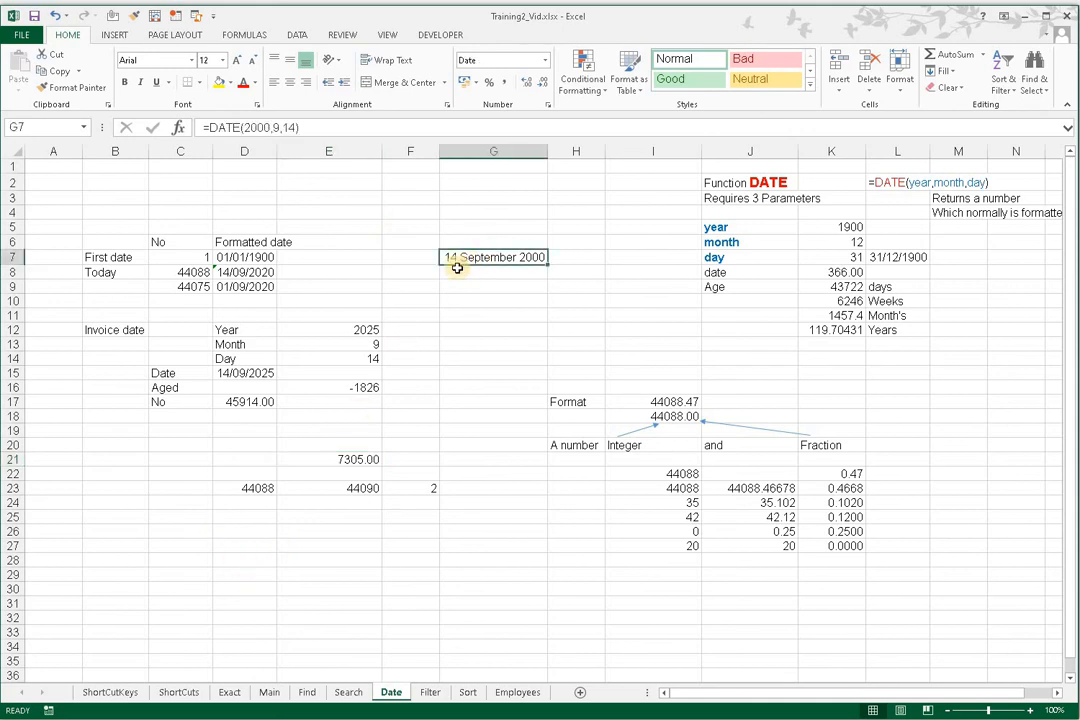
{"action": "left_click", "coordinate": [254, 491]}
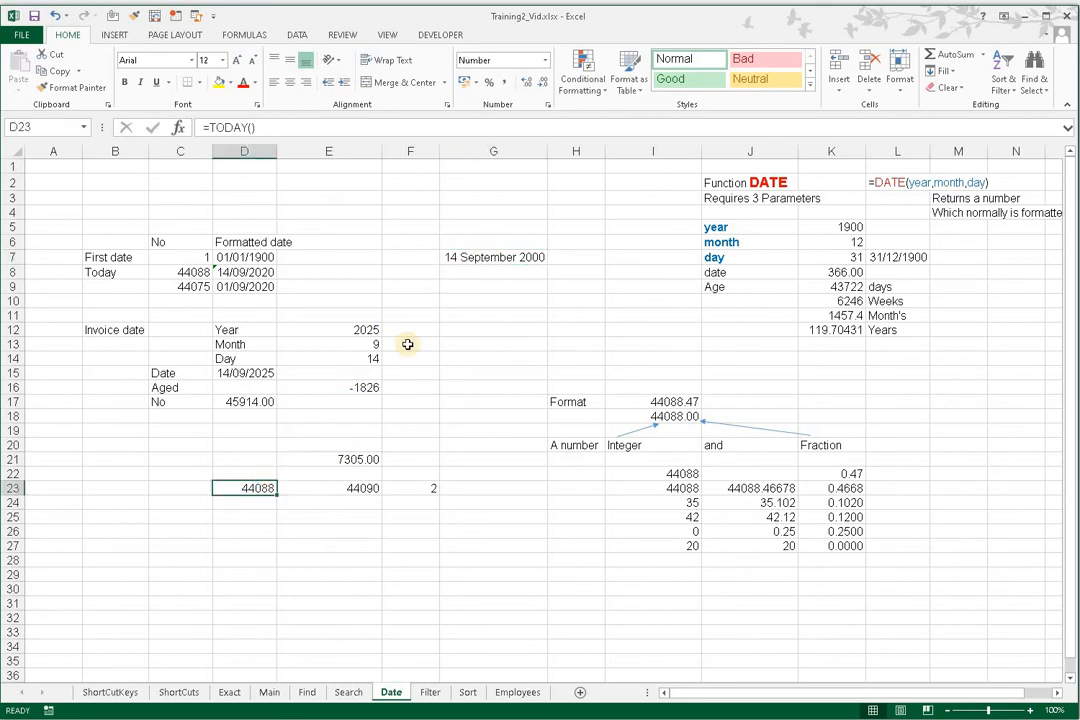